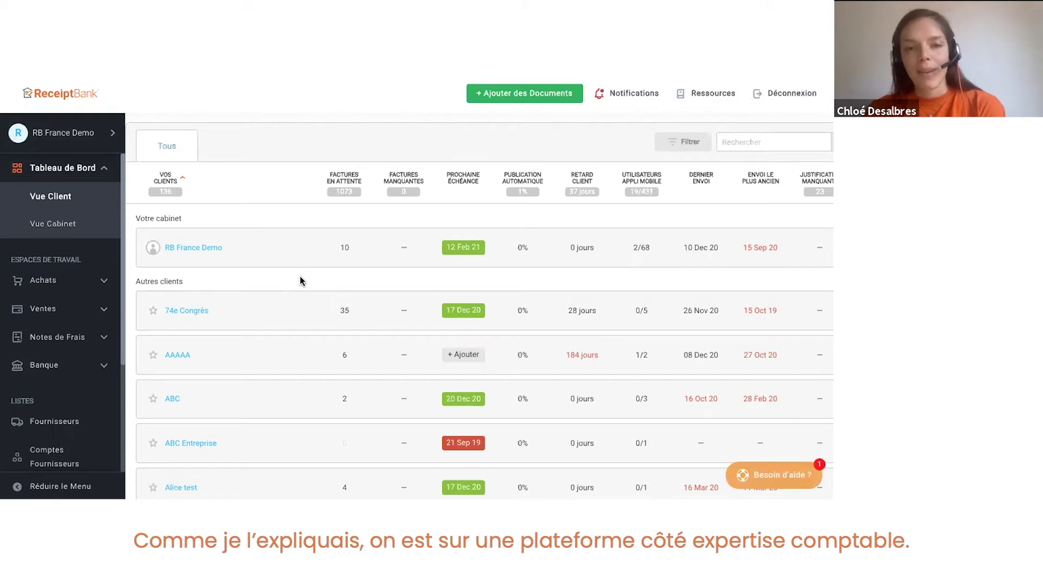
# Look through the firm's client list to survey pending invoices, deadlines and submission dates
pyautogui.scroll(-5, 298, 308)
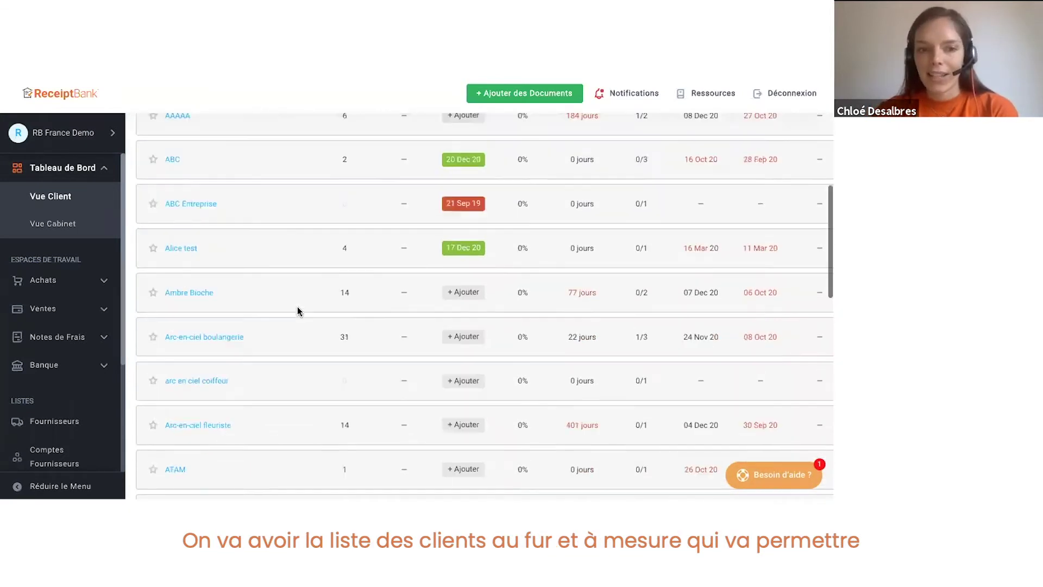
pyautogui.scroll(5, 297, 311)
pyautogui.scroll(-8, 298, 312)
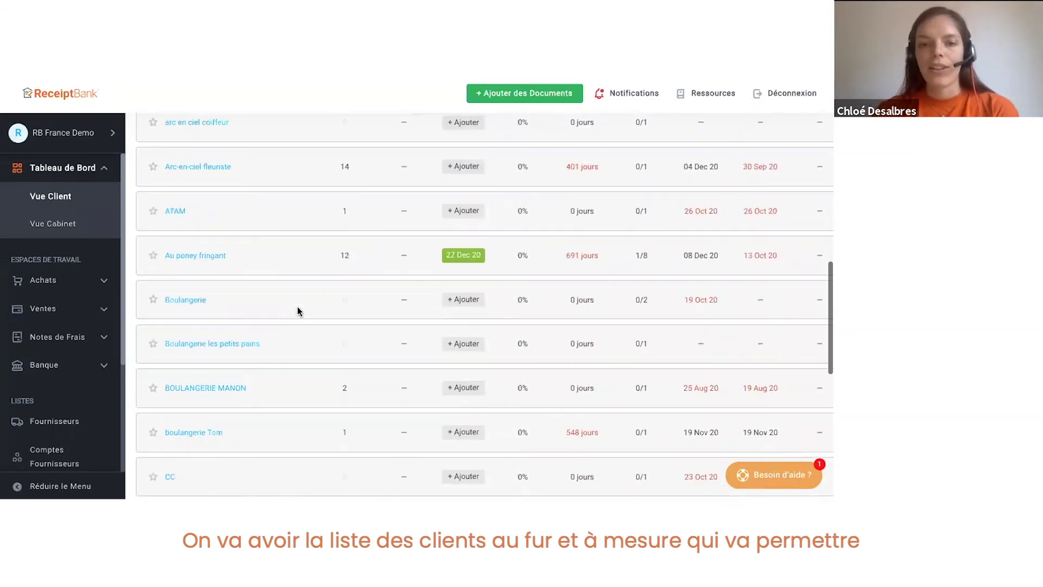
pyautogui.scroll(-4, 298, 311)
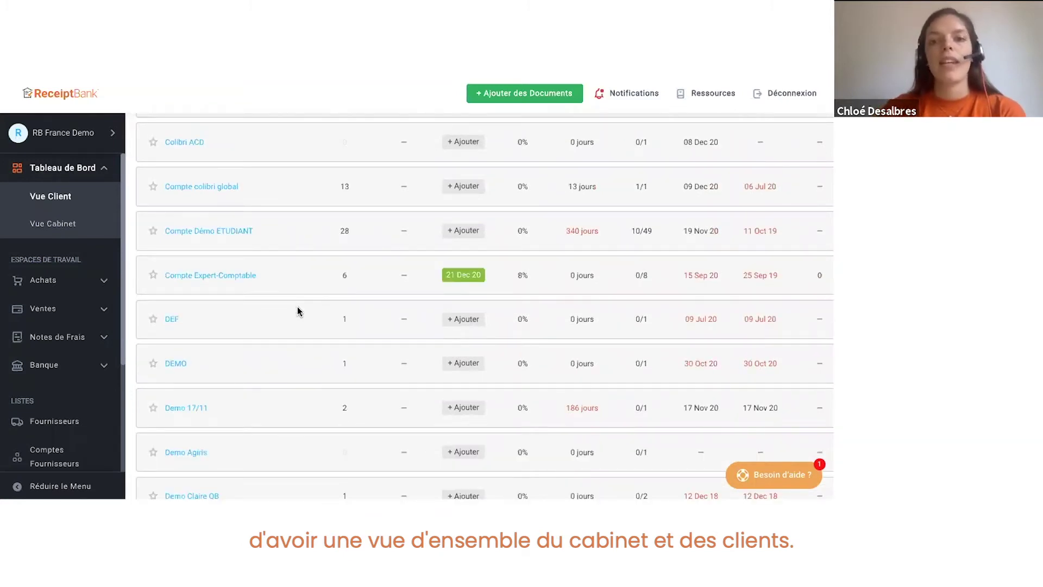
pyautogui.scroll(12, 298, 311)
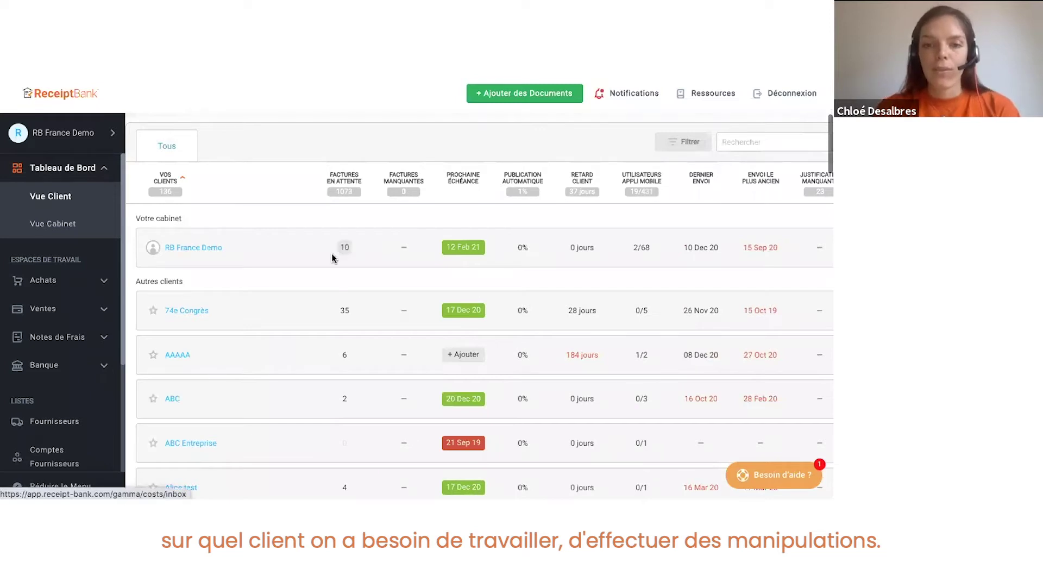
# Switch to the client account "Compte colibri global" and look over its purchase inbox
pyautogui.click(107, 145)
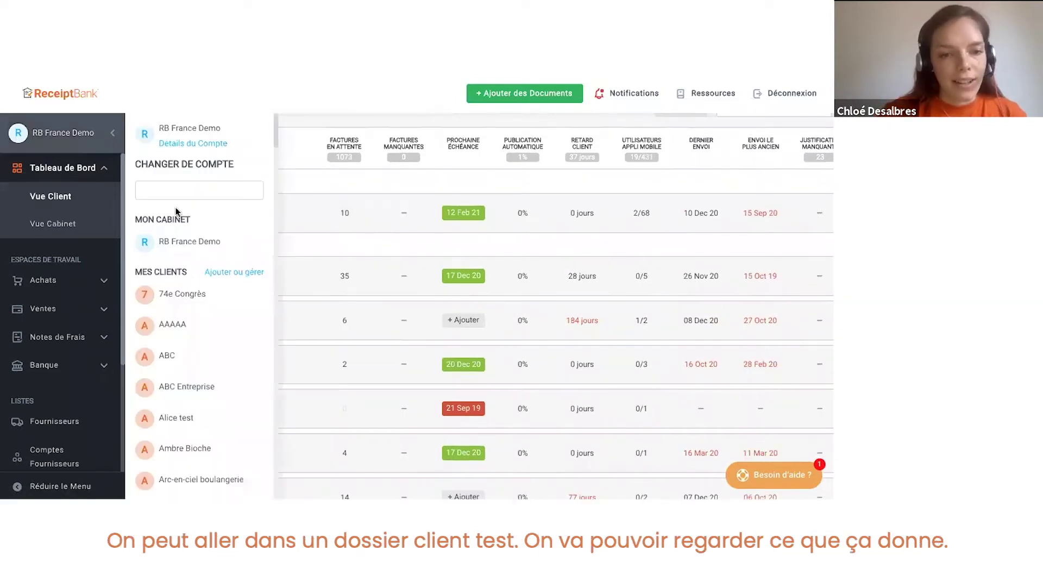
pyautogui.scroll(-3, 179, 303)
pyautogui.scroll(-7, 179, 303)
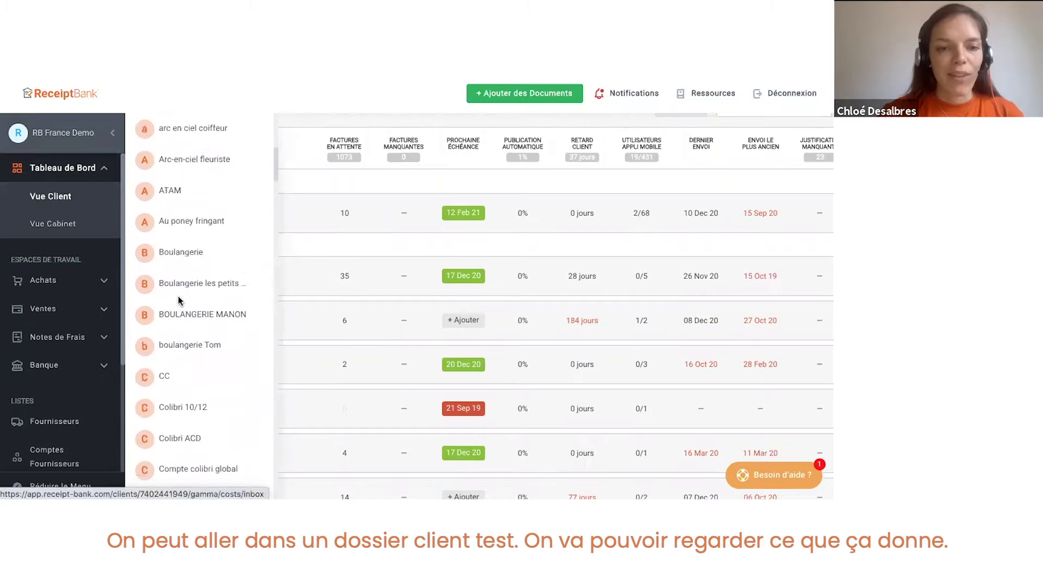
pyautogui.click(185, 266)
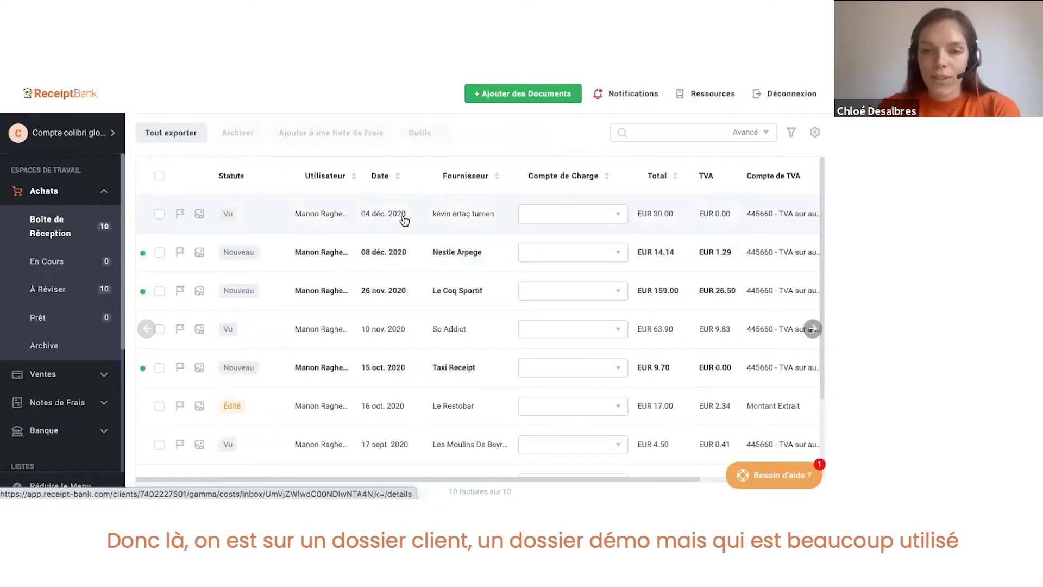
pyautogui.scroll(-2, 382, 250)
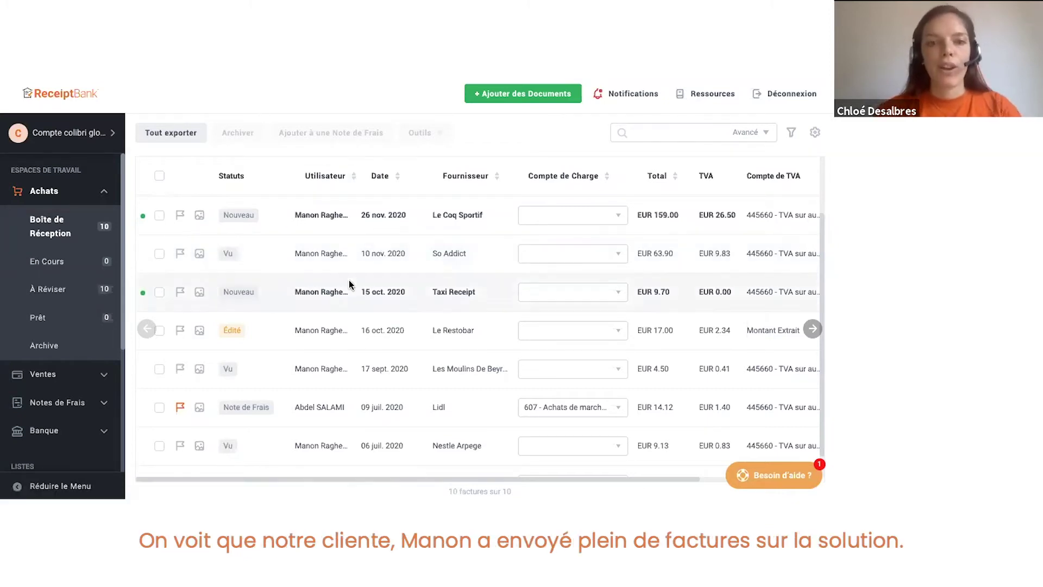
pyautogui.scroll(2, 352, 285)
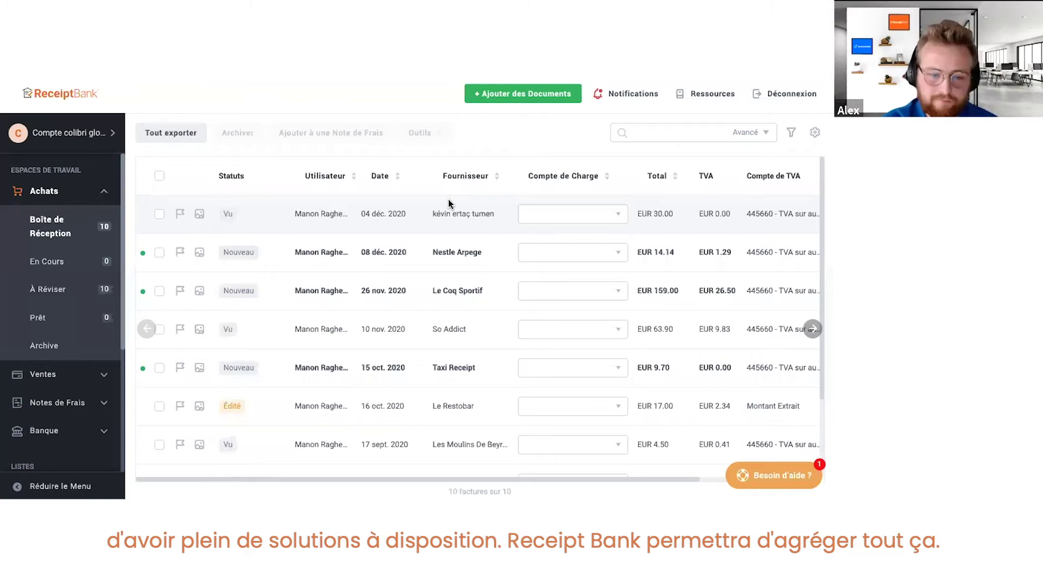
# Open the document submission options for purchases, examine the computer, supplier, email and photo methods, and close them
pyautogui.click(530, 94)
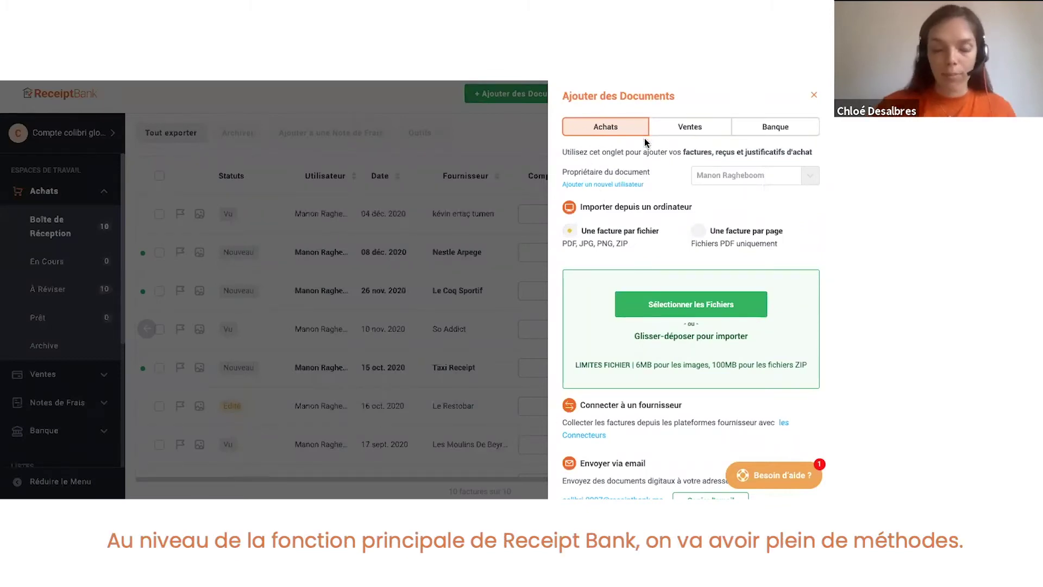
pyautogui.scroll(-1, 645, 161)
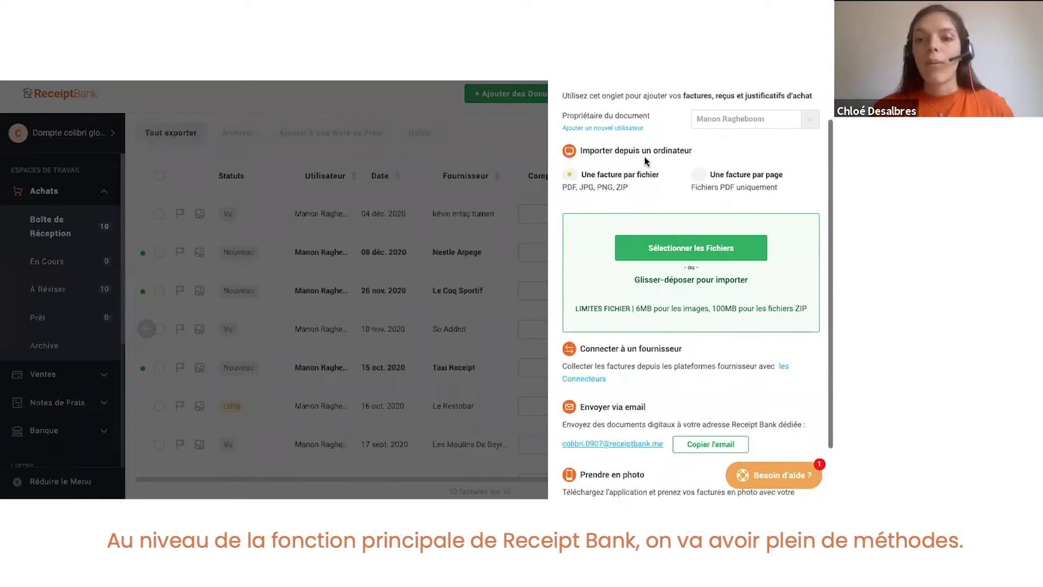
pyautogui.scroll(-1, 645, 160)
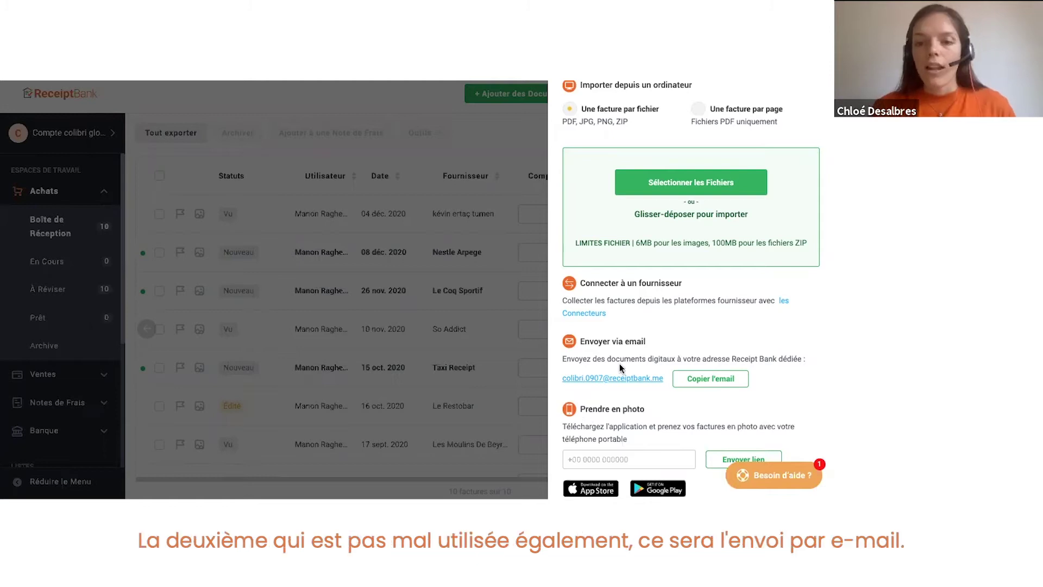
pyautogui.scroll(1, 611, 363)
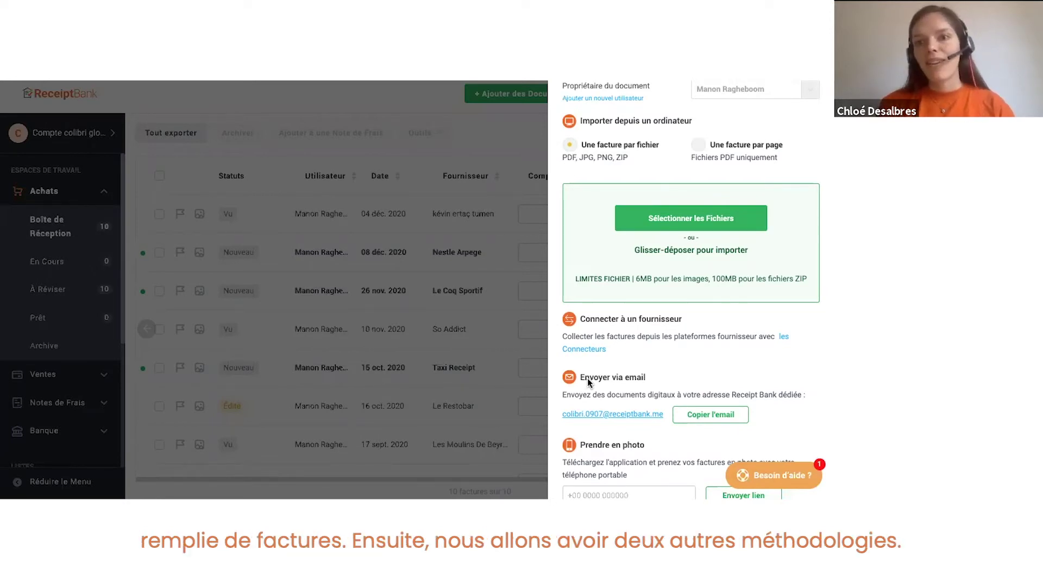
pyautogui.scroll(1, 588, 382)
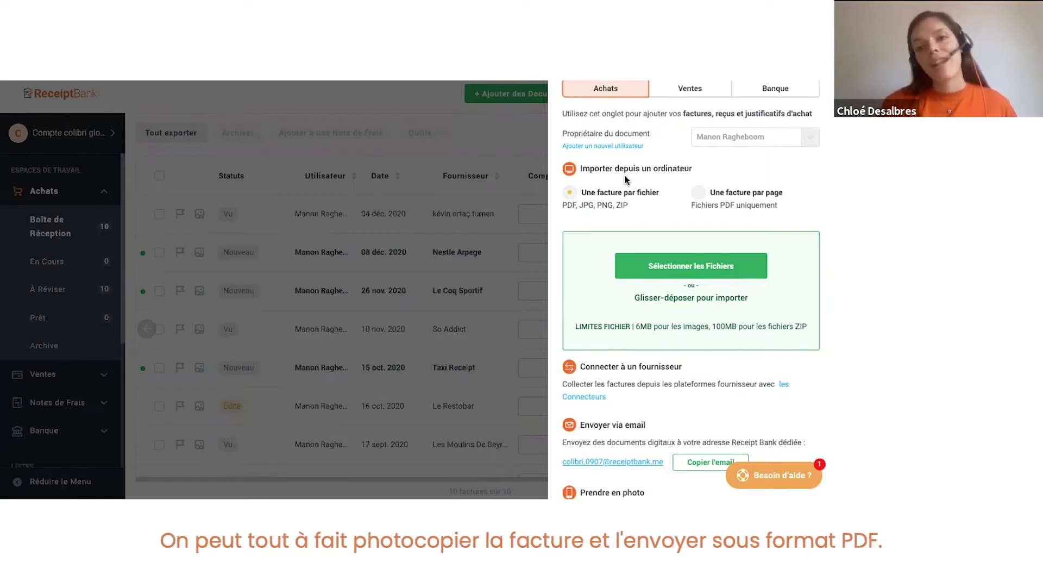
pyautogui.click(462, 139)
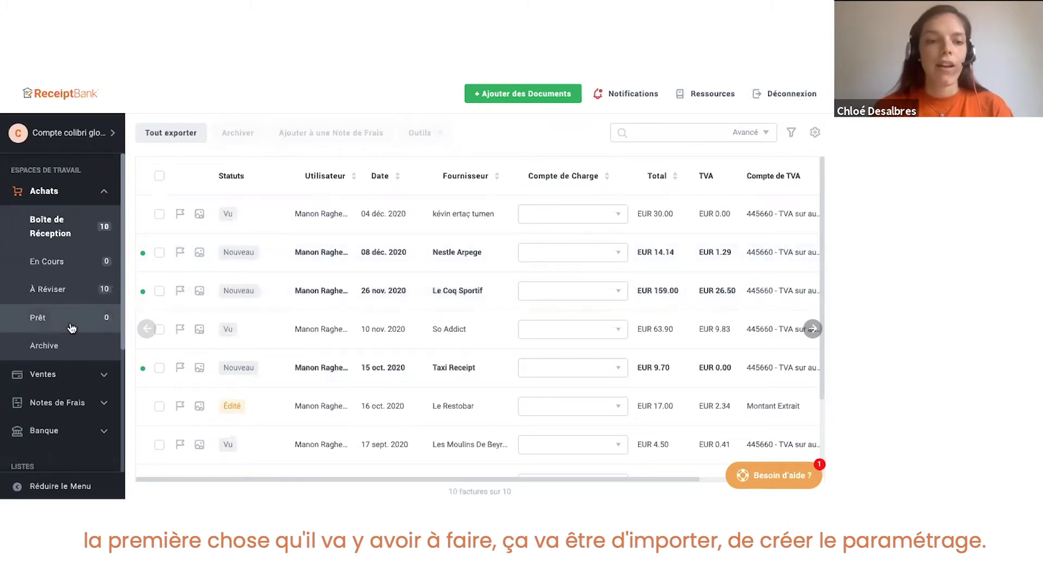
# Expand the client's lists to examine the available supplier, customer, general, VAT, analytic and bank account settings
pyautogui.scroll(-4, 70, 326)
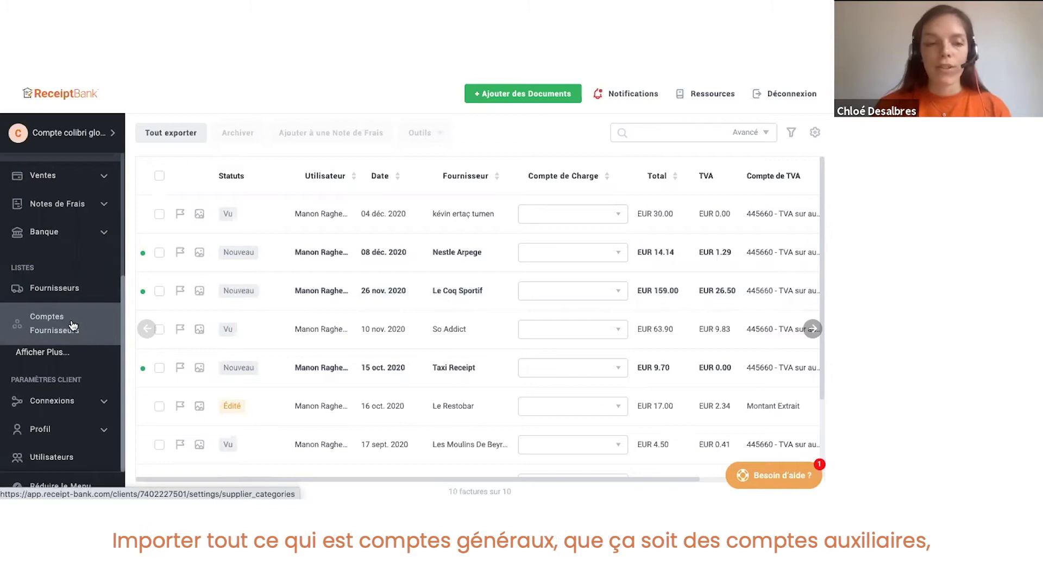
pyautogui.click(48, 353)
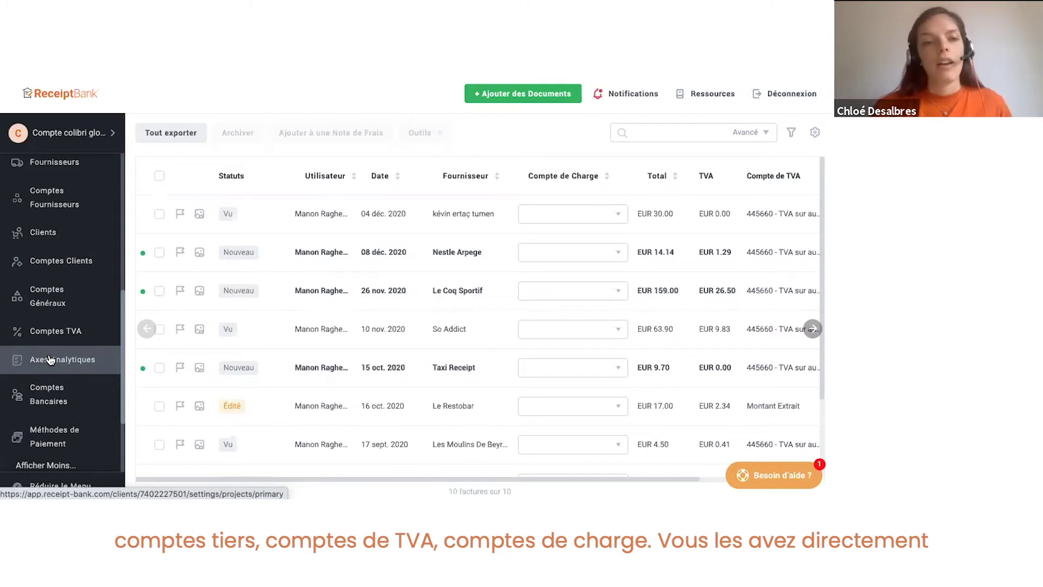
pyautogui.scroll(2, 49, 359)
pyautogui.scroll(-2, 38, 326)
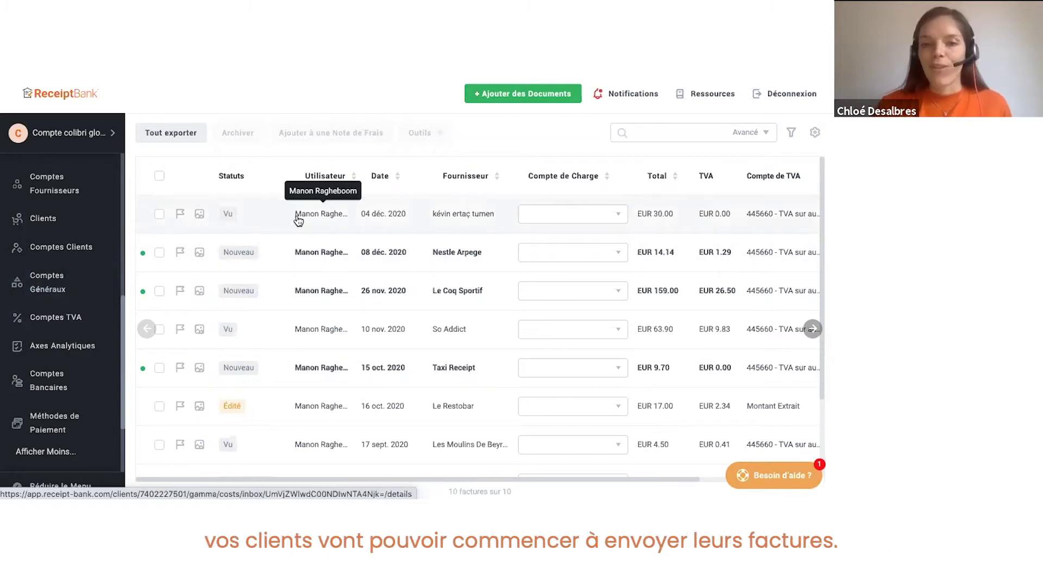
# Open the Nestle Arpege receipt dated 08 déc. 2020 and examine its extracted invoice, amount and payment details
pyautogui.click(311, 253)
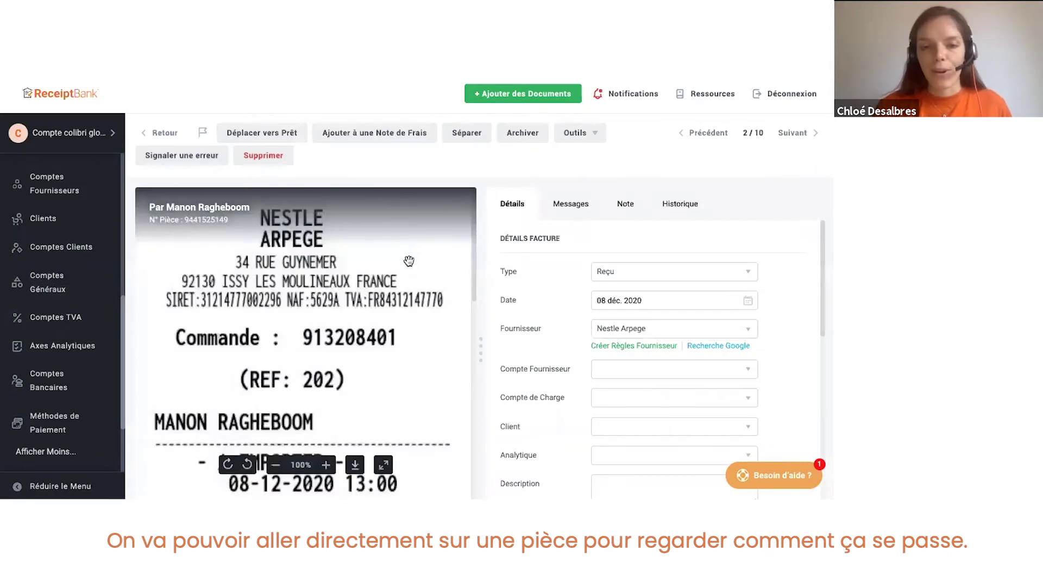
pyautogui.scroll(-5, 571, 280)
pyautogui.scroll(-3, 571, 280)
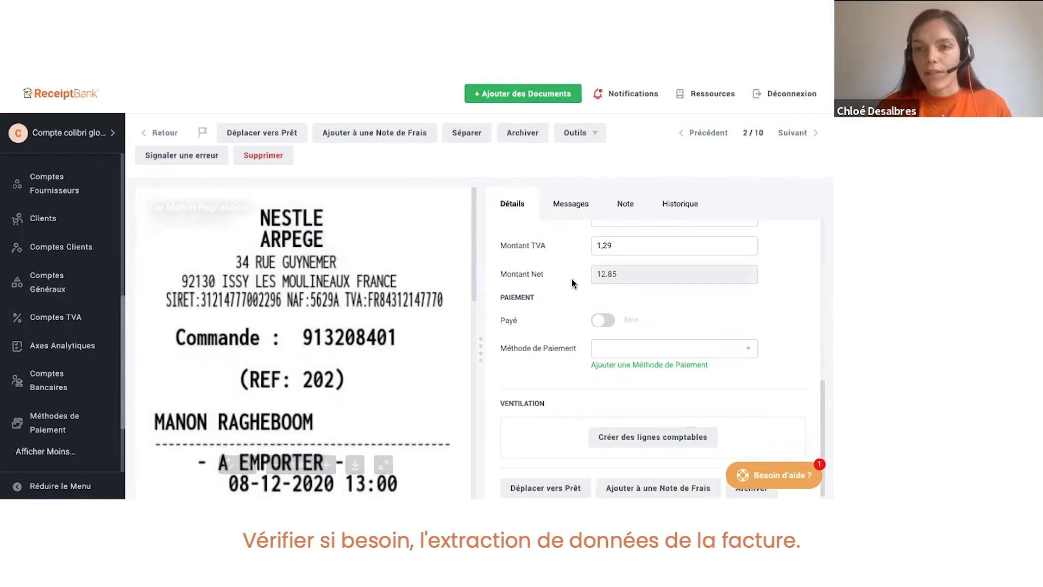
pyautogui.scroll(1, 571, 283)
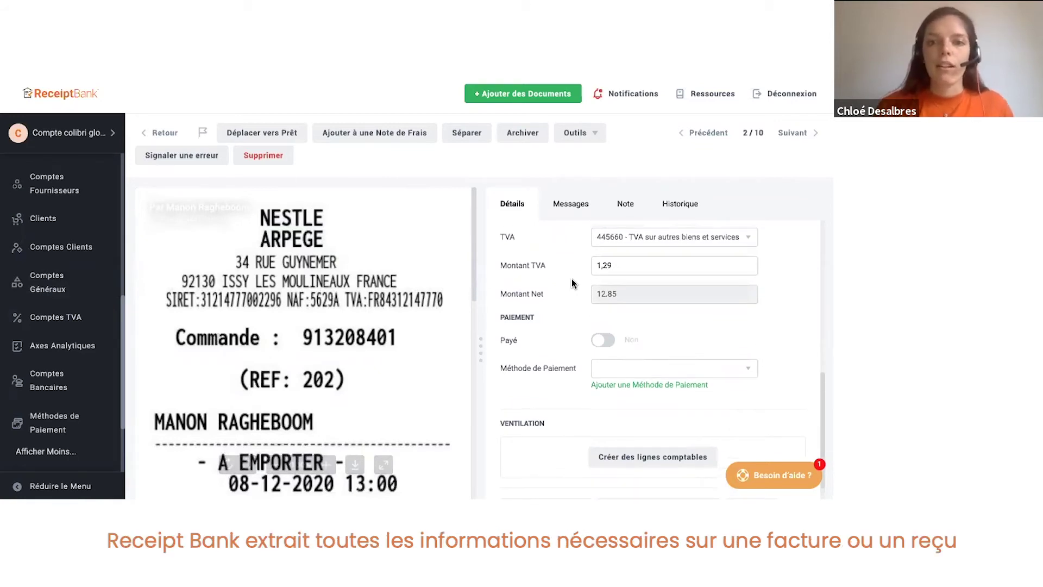
pyautogui.scroll(2, 572, 280)
pyautogui.scroll(1, 571, 283)
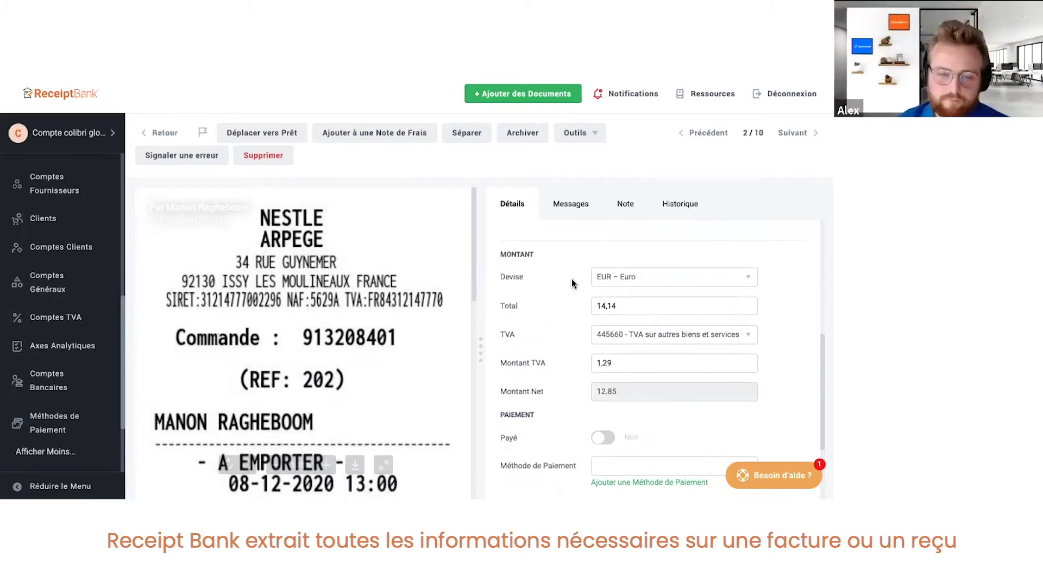
pyautogui.scroll(5, 571, 278)
pyautogui.scroll(-1, 565, 288)
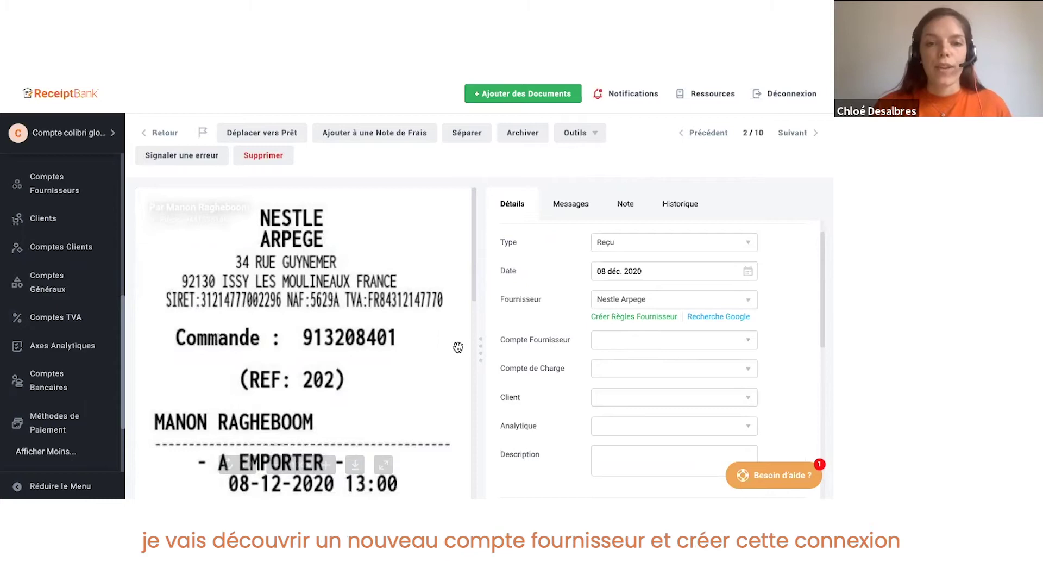
# Browse the supplier accounts that can be assigned to the Nestle Arpege receipt
pyautogui.click(622, 340)
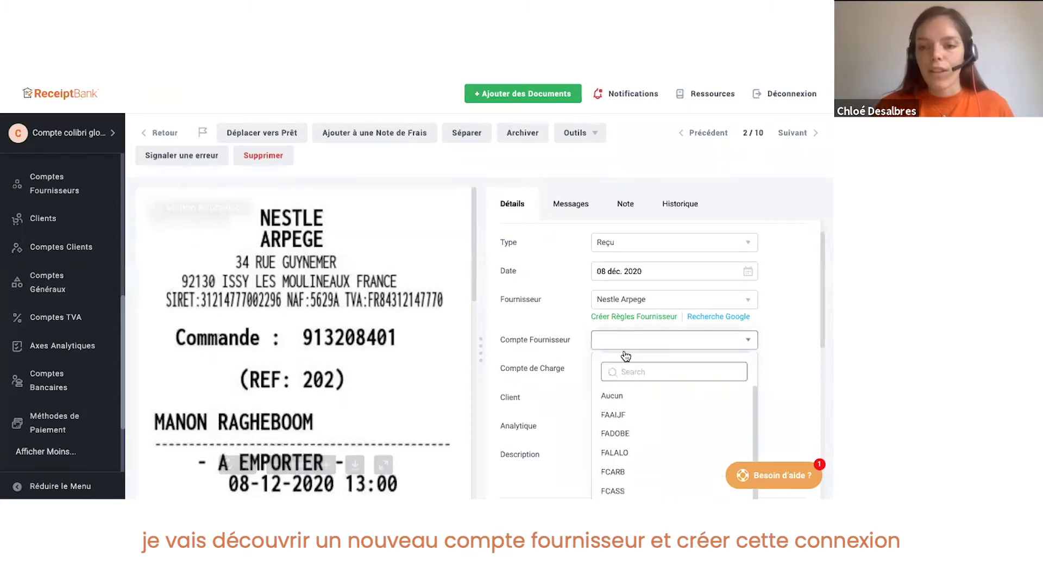
pyautogui.scroll(-1, 630, 399)
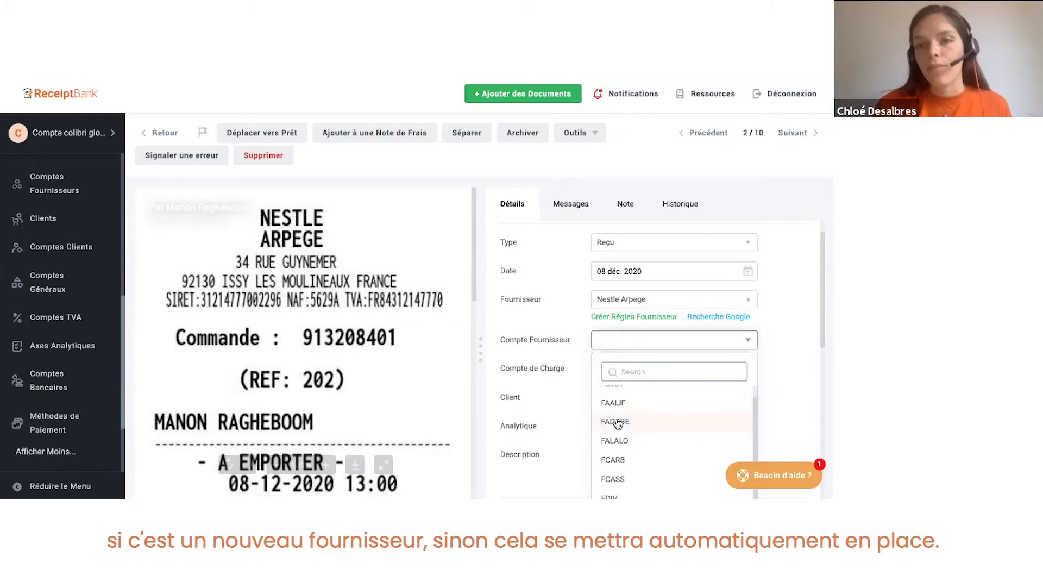
pyautogui.scroll(-2, 549, 347)
pyautogui.scroll(4, 549, 348)
# Return to the purchase inbox and check the charge account field of the invoice dated 04 déc. 2020
pyautogui.click(164, 133)
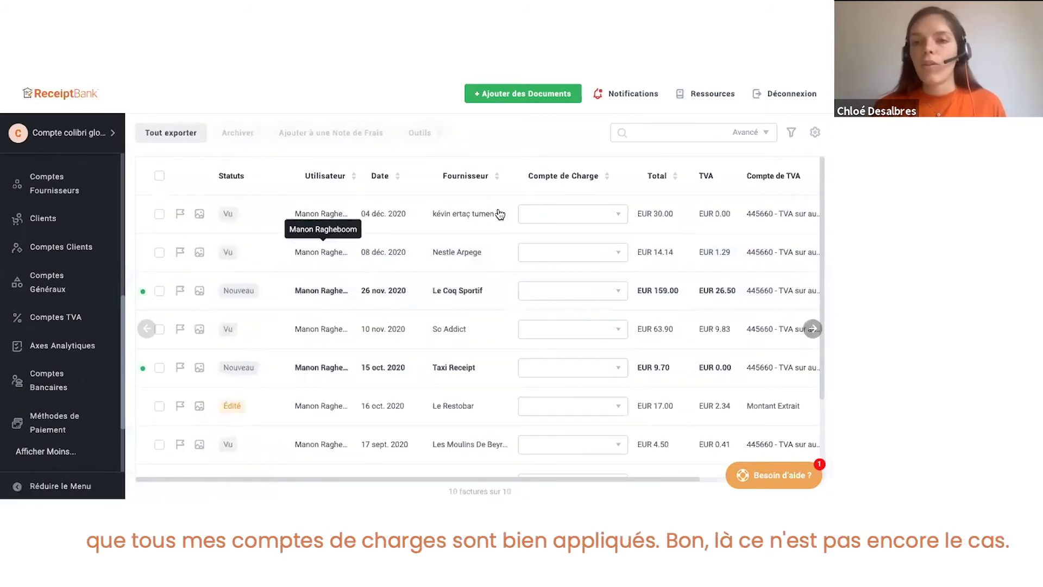
pyautogui.click(581, 224)
pyautogui.click(566, 216)
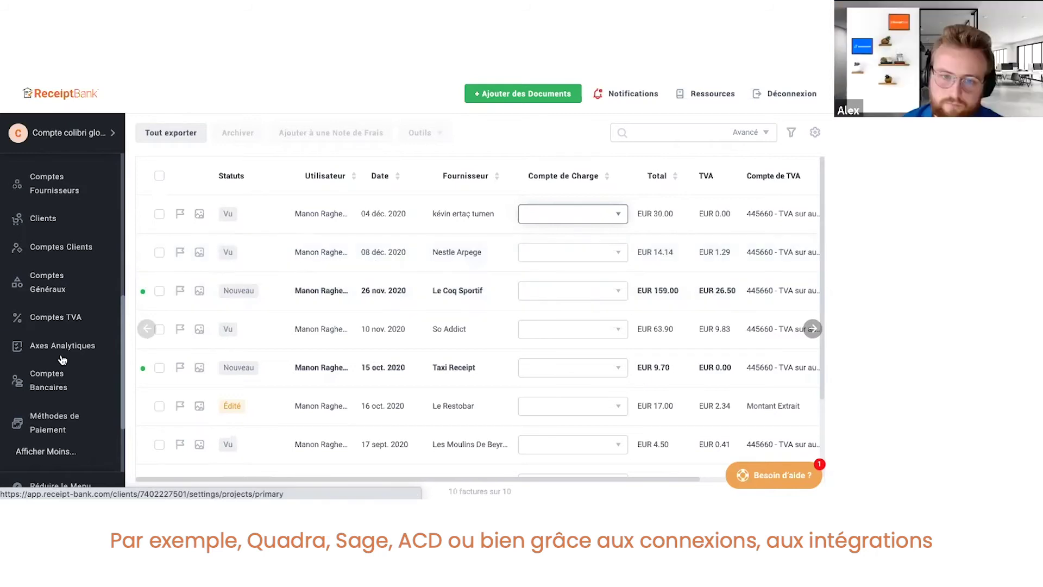
# Open the client's accounting software integration settings and view the choice of integration without connecting one
pyautogui.scroll(-3, 61, 326)
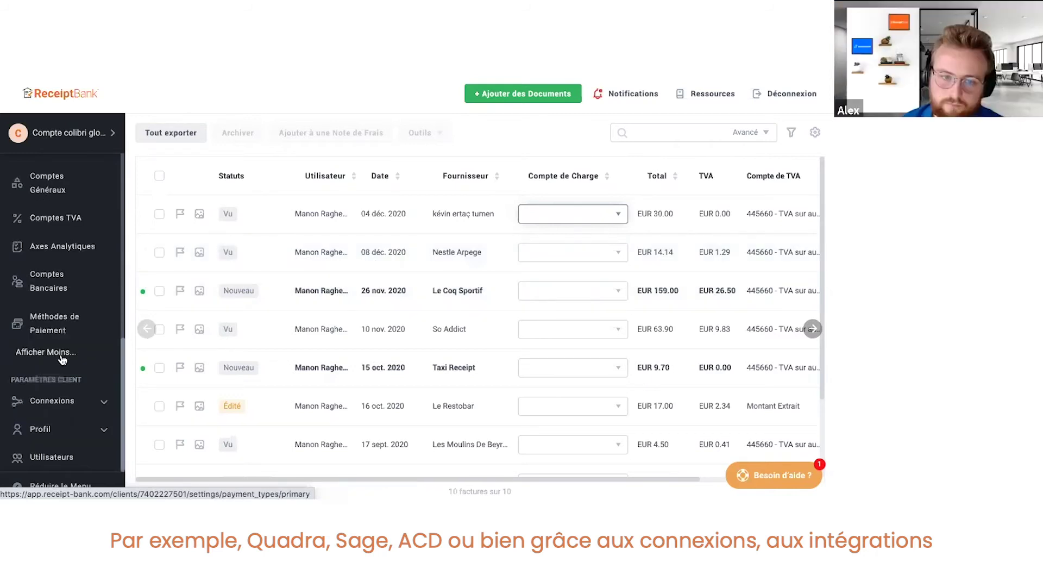
pyautogui.click(49, 405)
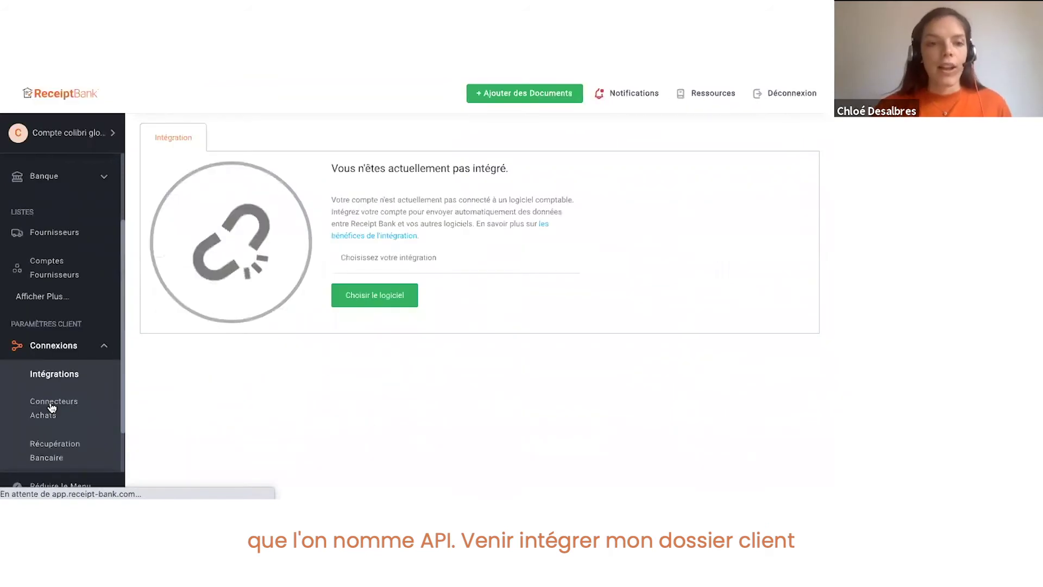
pyautogui.click(355, 298)
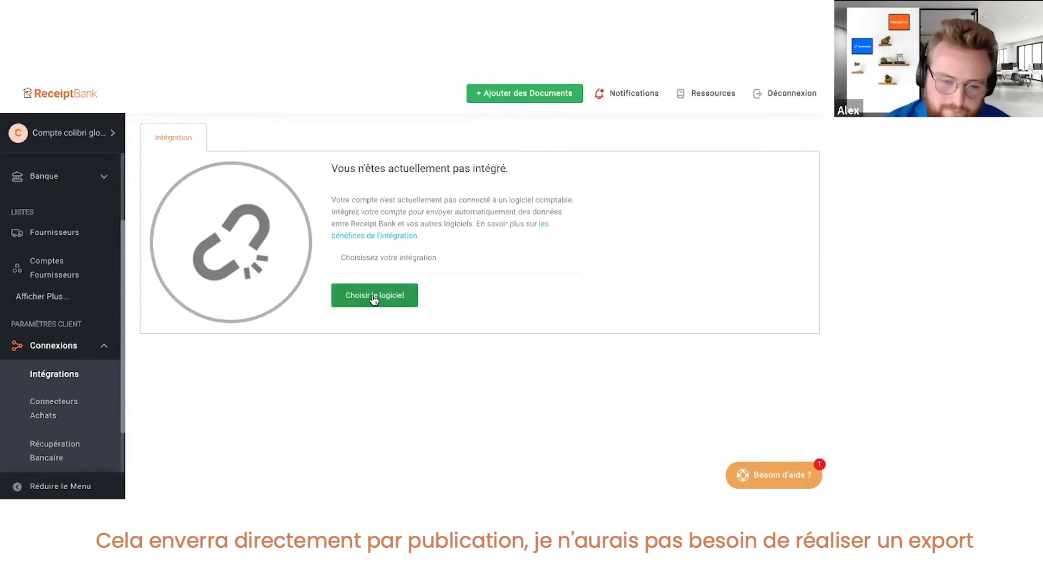
pyautogui.click(374, 300)
pyautogui.click(152, 243)
# Return to the client's purchase inbox, look over the invoices, and collapse the Achats section
pyautogui.scroll(2, 71, 195)
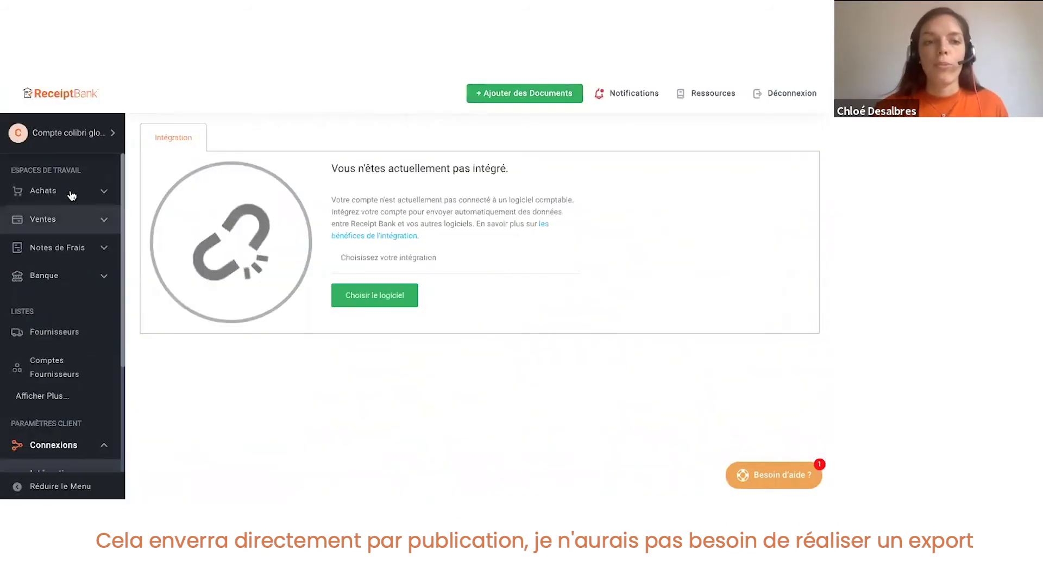
pyautogui.click(76, 197)
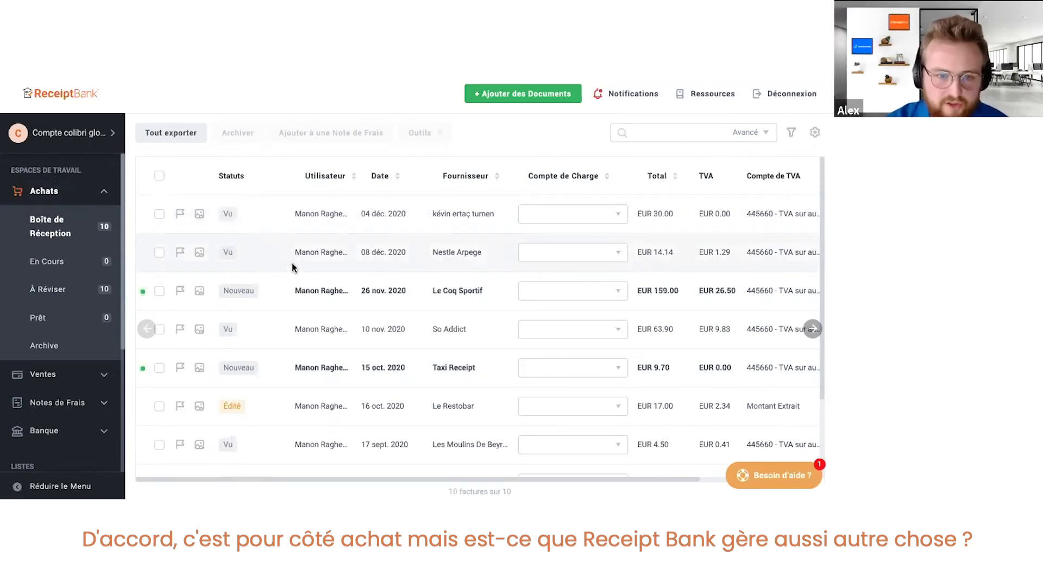
pyautogui.scroll(-1, 291, 263)
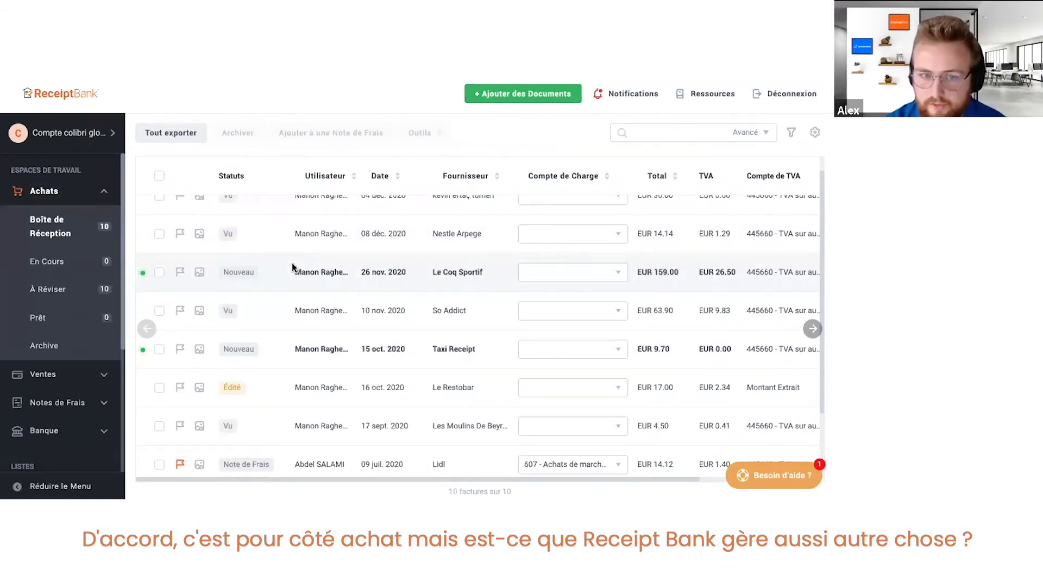
pyautogui.scroll(1, 291, 266)
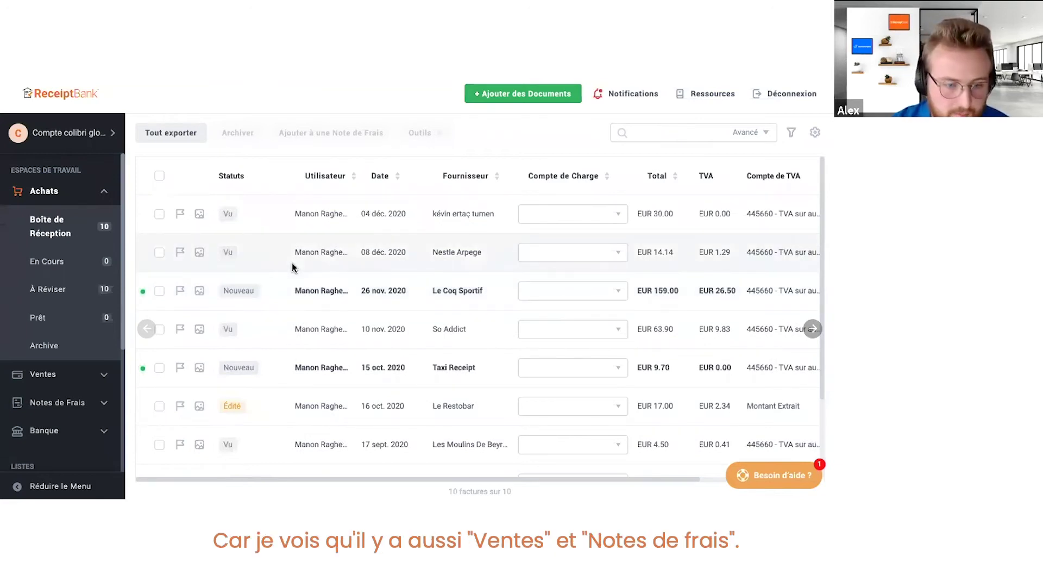
pyautogui.click(105, 193)
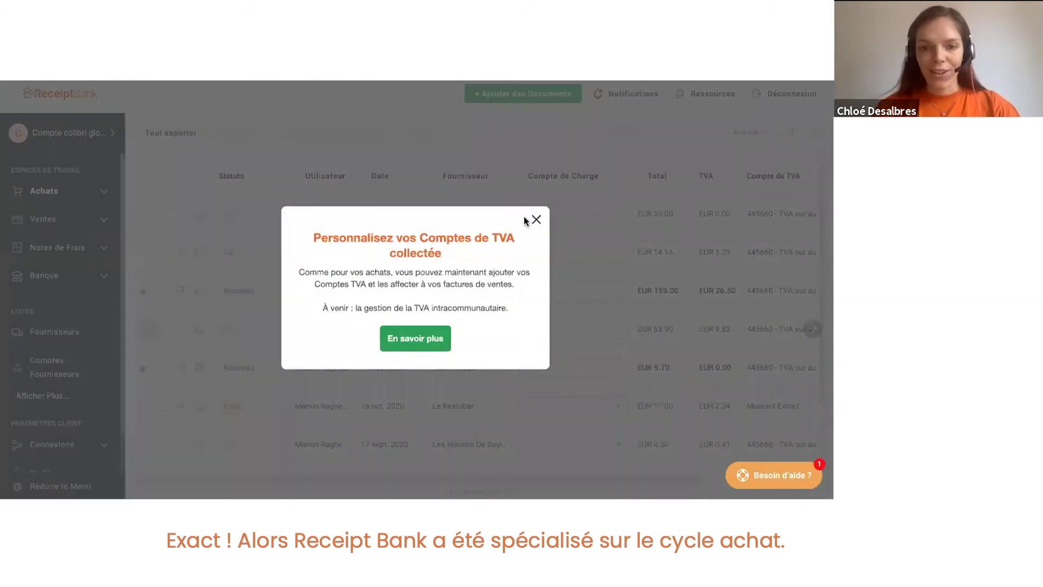
# Dismiss the TVA collectée announcement and view the client's expense reports and collected bank statements
pyautogui.click(535, 220)
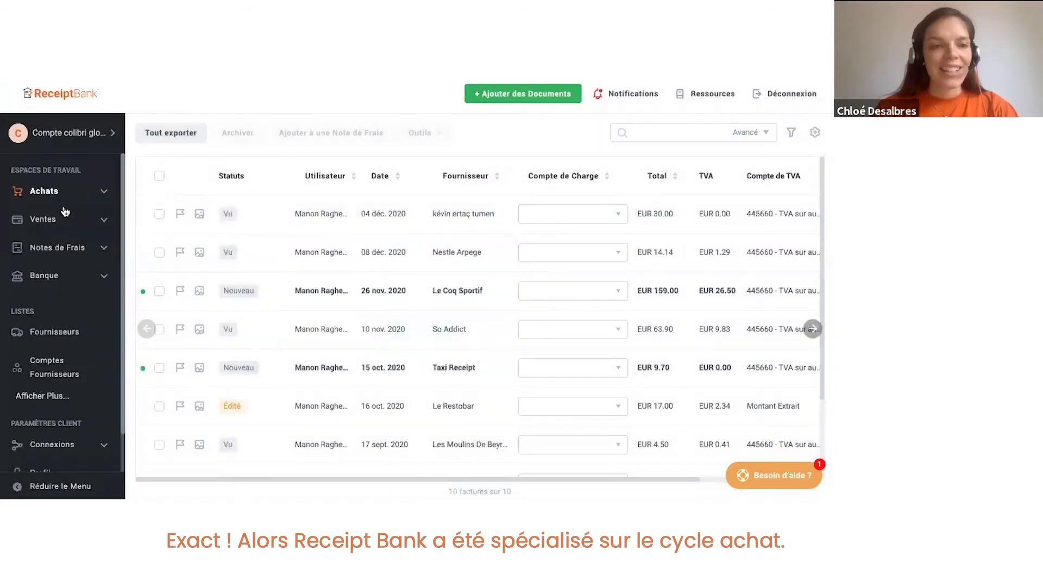
pyautogui.click(59, 249)
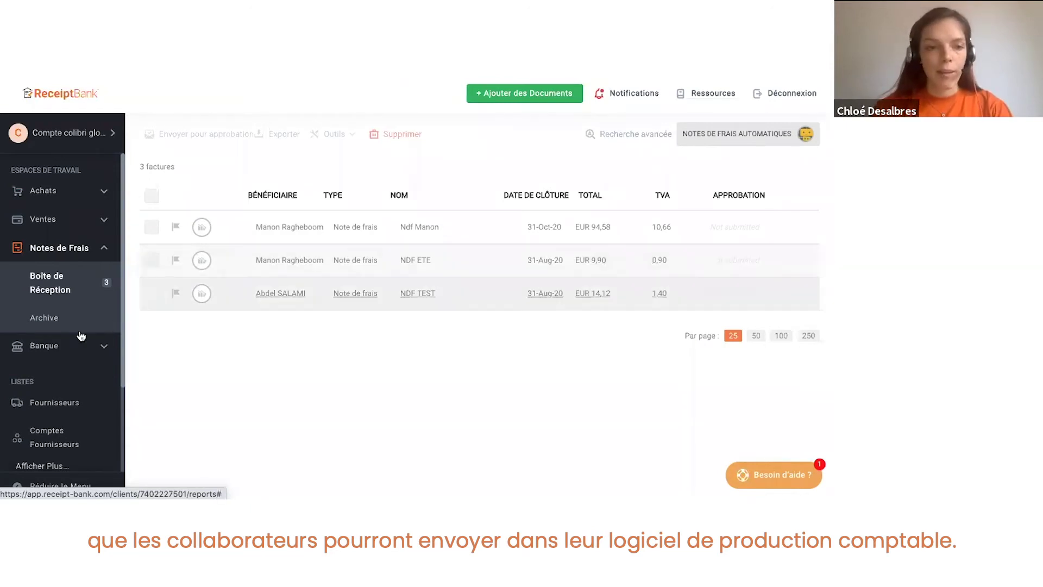
pyautogui.click(45, 353)
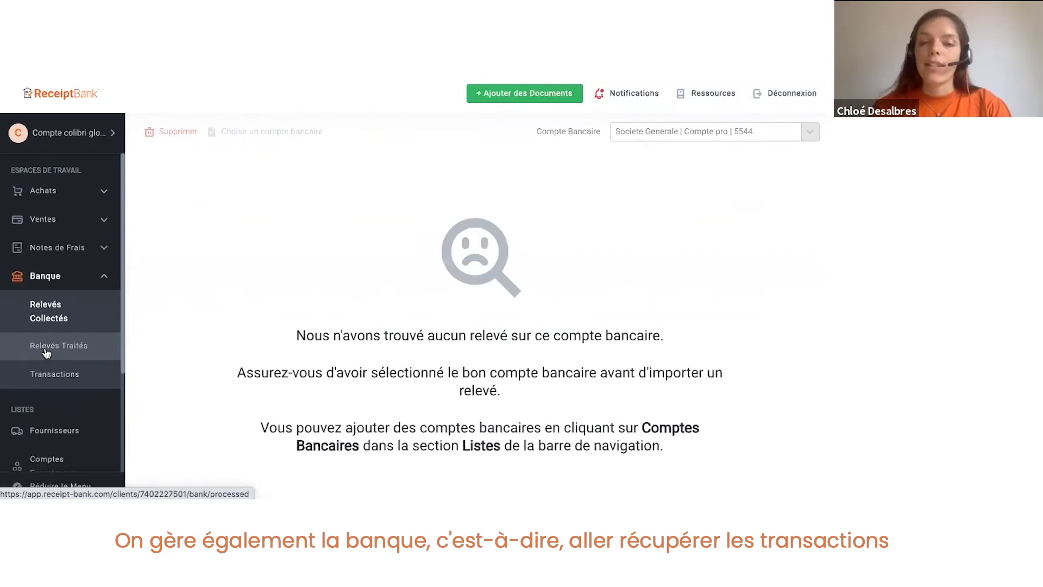
# Open the client's bank feed settings and view the connected accounts and their expiry
pyautogui.scroll(-5, 46, 354)
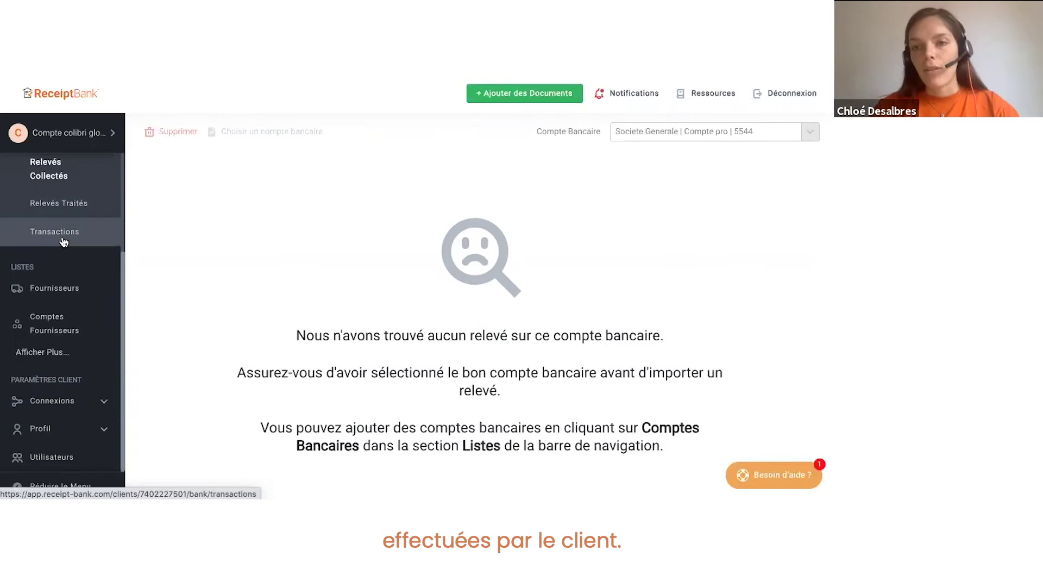
pyautogui.click(58, 402)
pyautogui.click(33, 401)
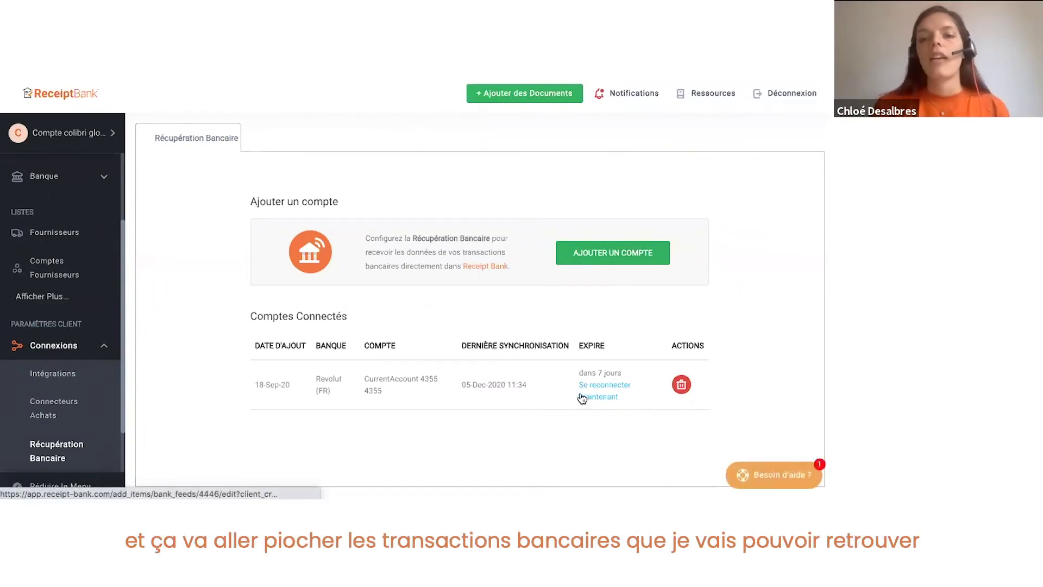
# Return to the client's Banque workspace and open its list of bank transactions
pyautogui.scroll(2, 42, 313)
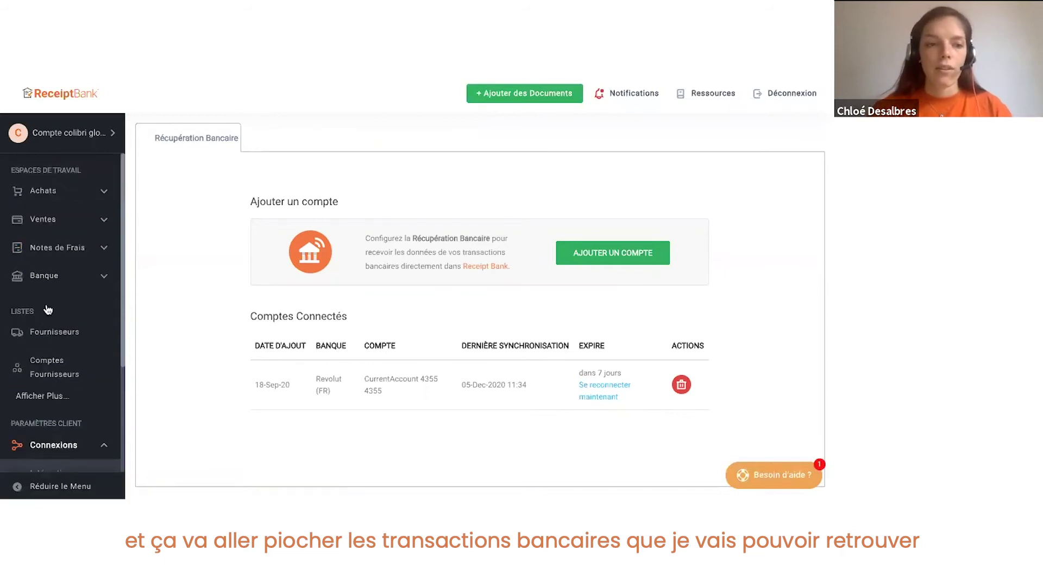
pyautogui.click(54, 280)
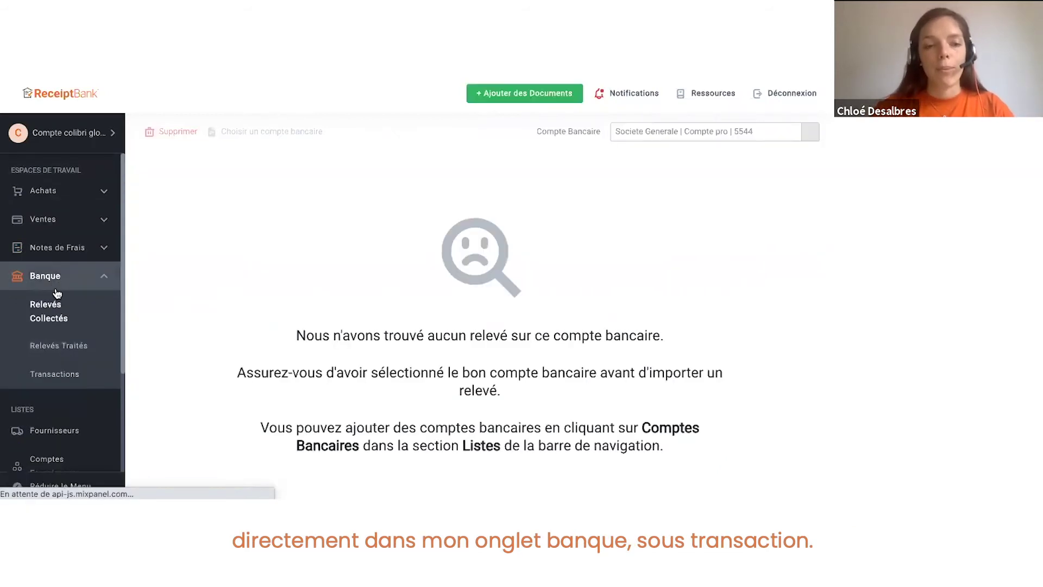
pyautogui.click(49, 371)
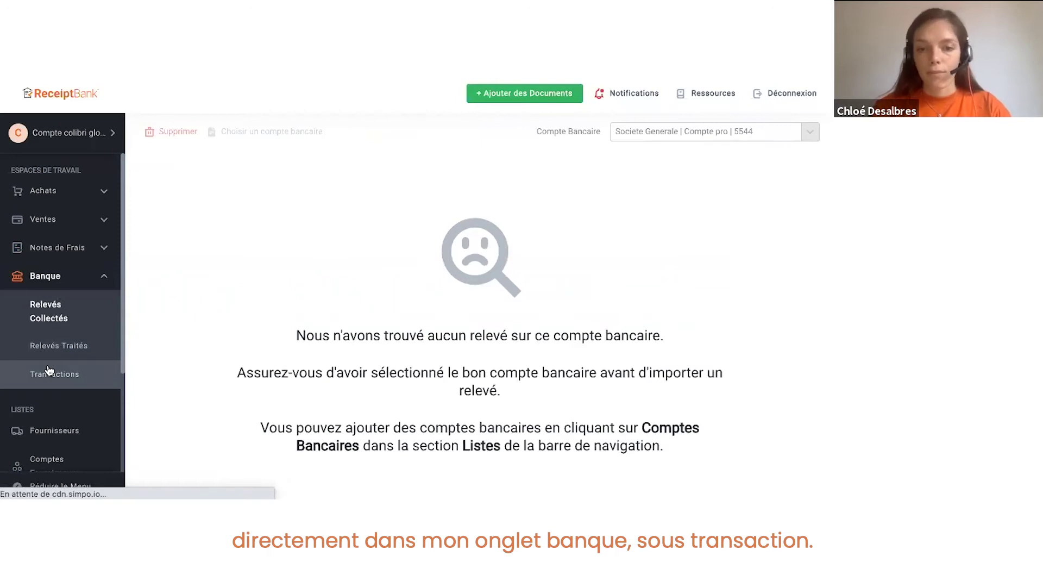
# Examine the Societe Generale account's transactions and their match status to identify missing or requested invoices
pyautogui.scroll(-3, 362, 299)
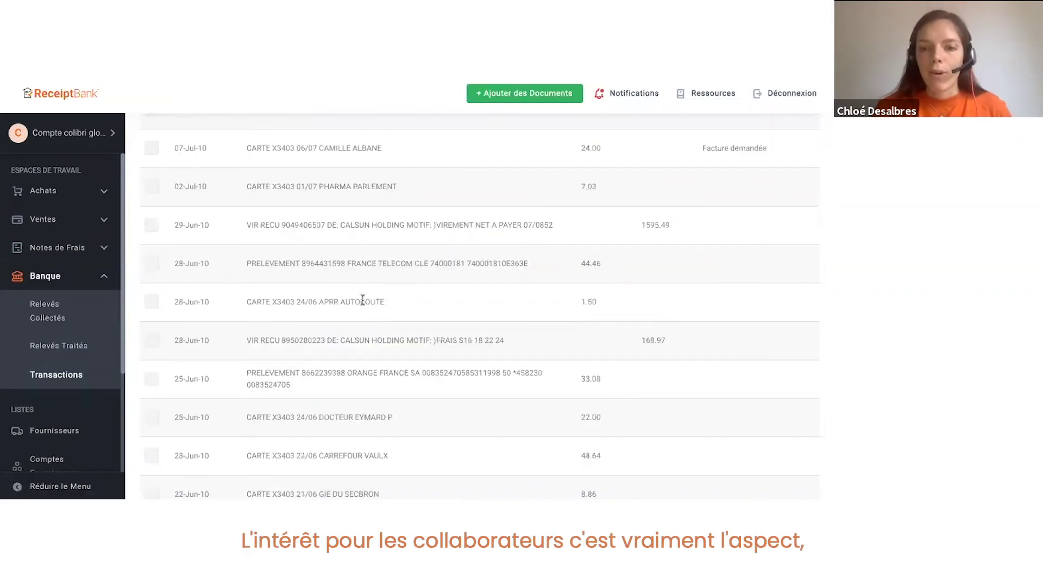
pyautogui.scroll(3, 362, 301)
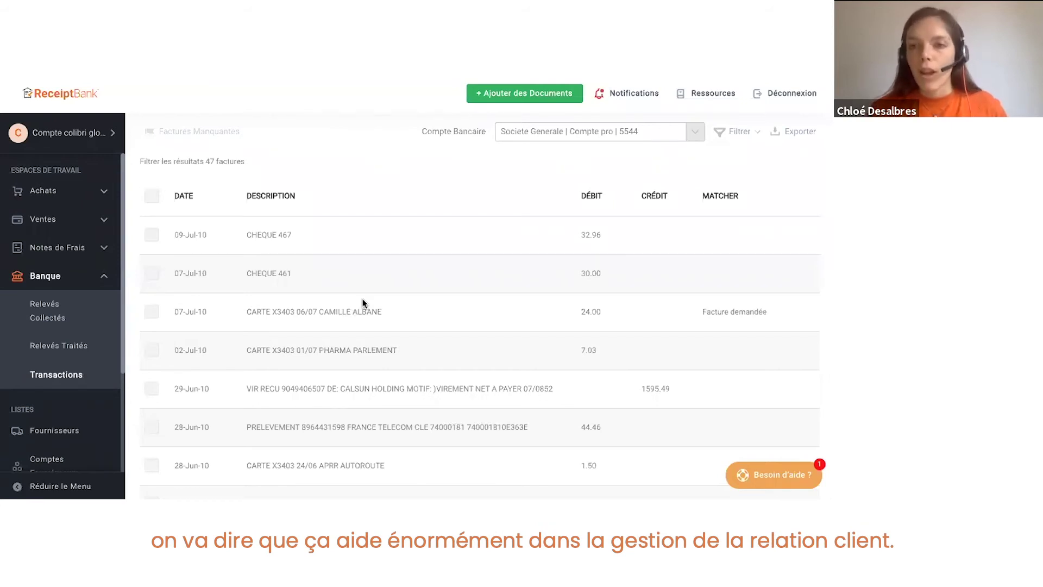
pyautogui.scroll(-1, 363, 302)
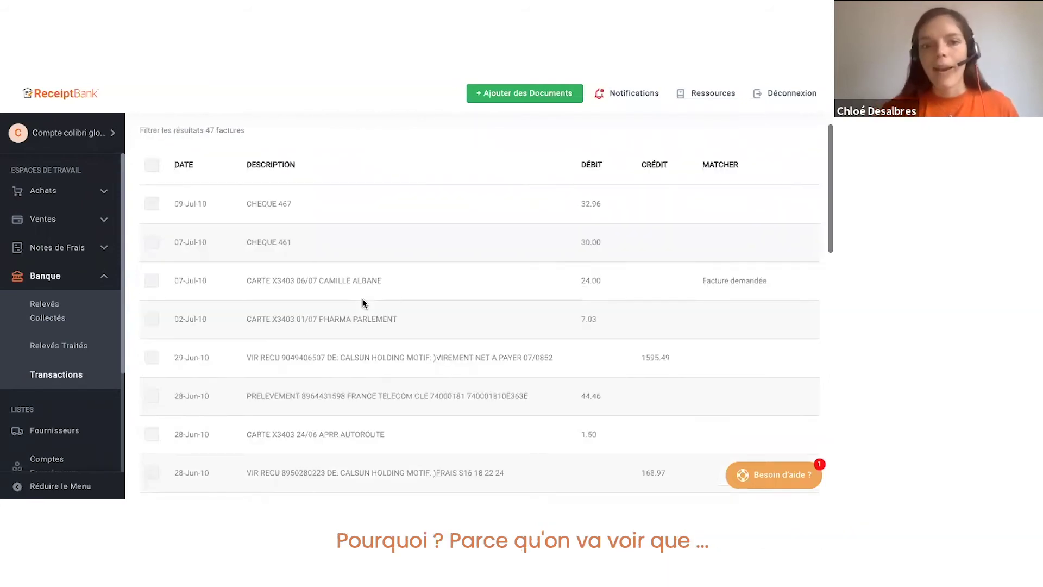
pyautogui.scroll(-1, 362, 301)
pyautogui.scroll(-3, 363, 302)
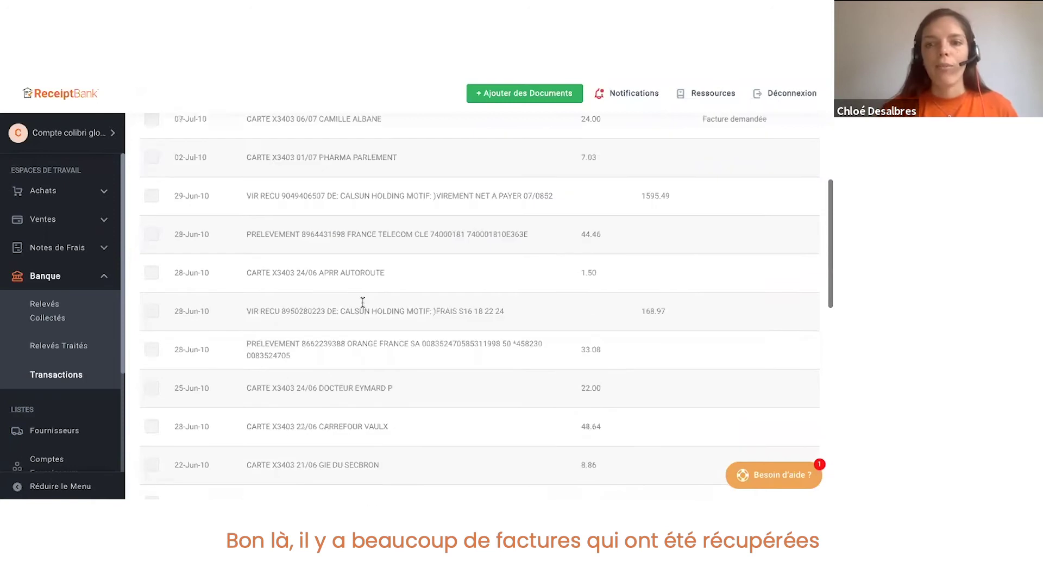
pyautogui.scroll(-4, 363, 302)
pyautogui.scroll(-3, 363, 305)
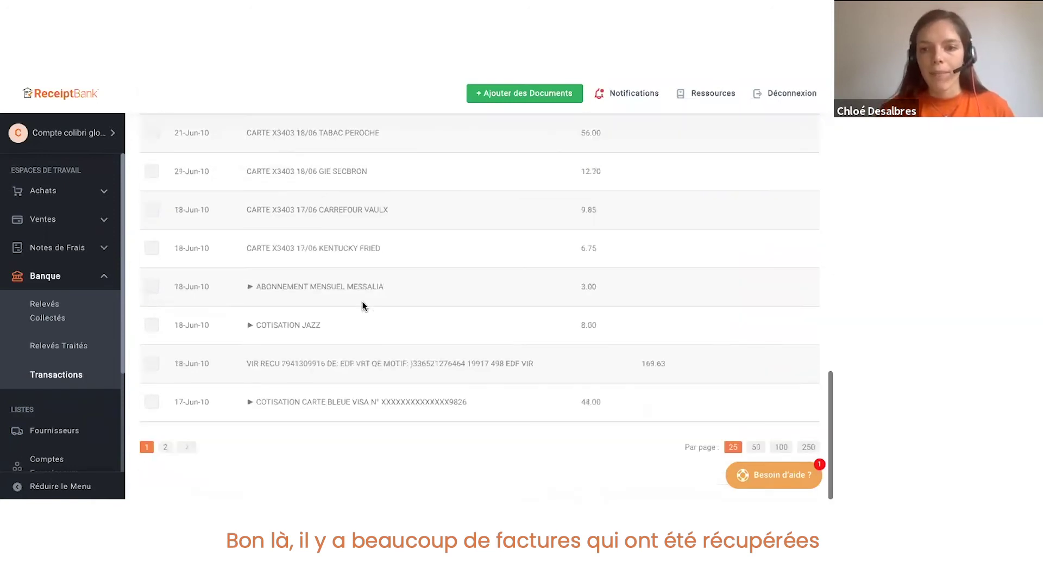
pyautogui.scroll(10, 721, 235)
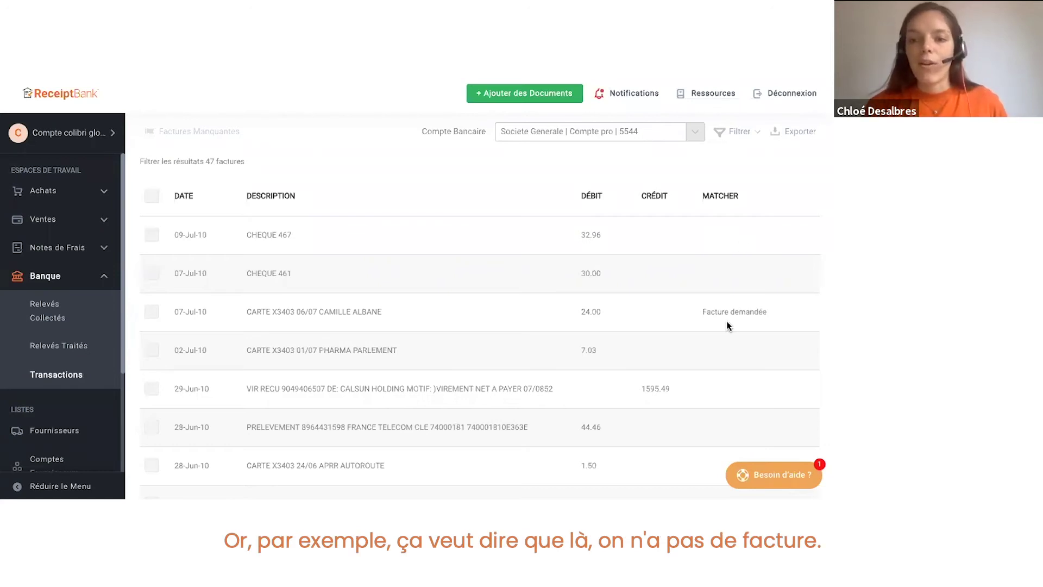
pyautogui.scroll(-2, 726, 320)
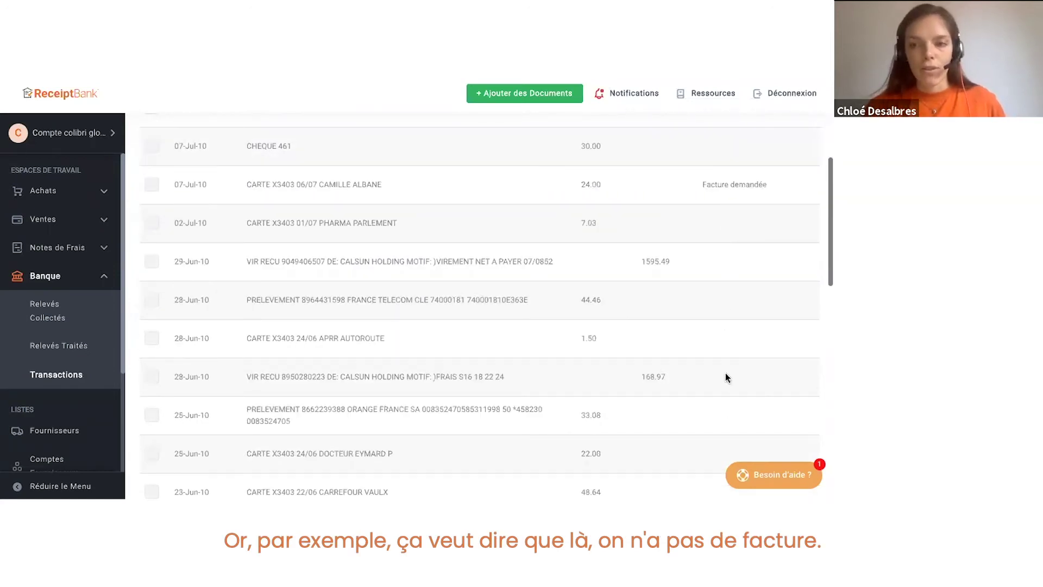
pyautogui.scroll(2, 722, 265)
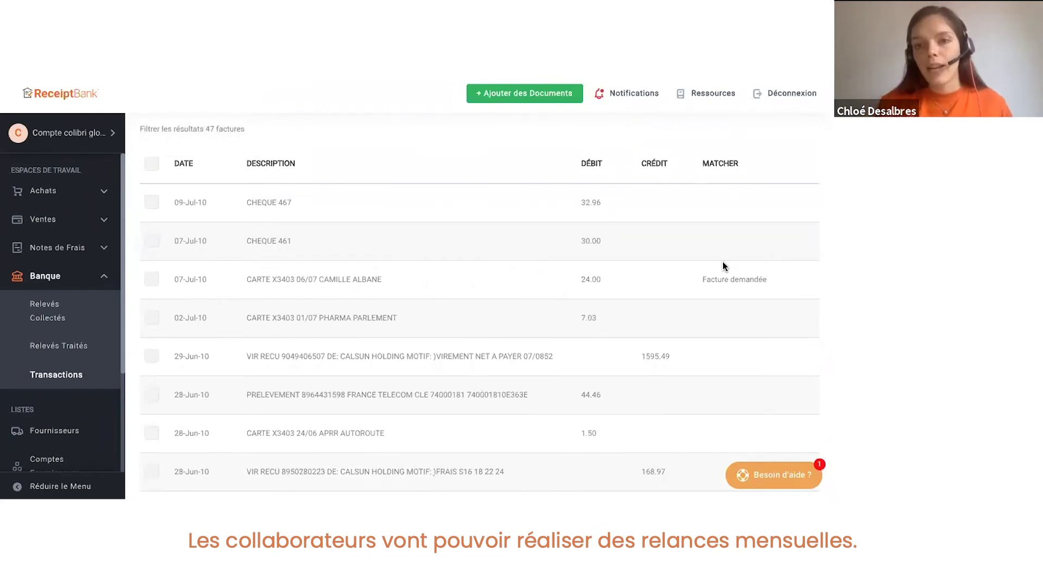
pyautogui.scroll(-1, 415, 294)
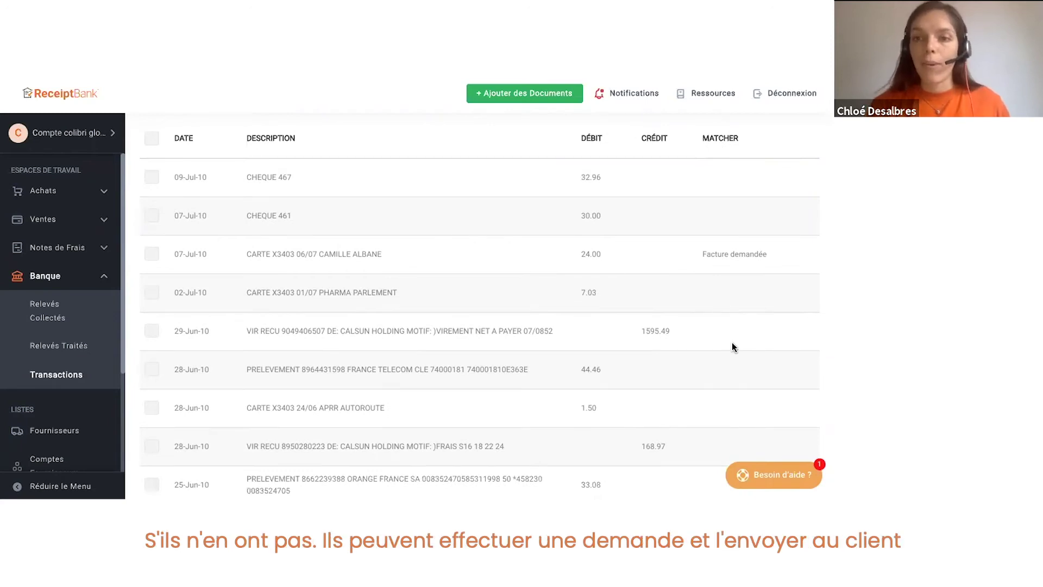
pyautogui.scroll(3, 700, 239)
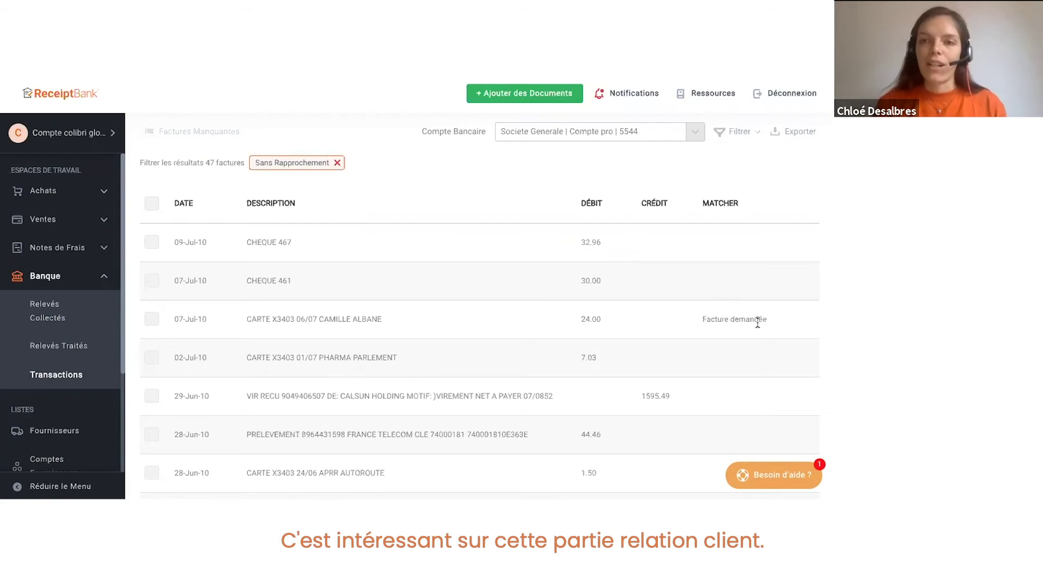
# View the client's sales inbox and return to the purchase inbox
pyautogui.click(59, 227)
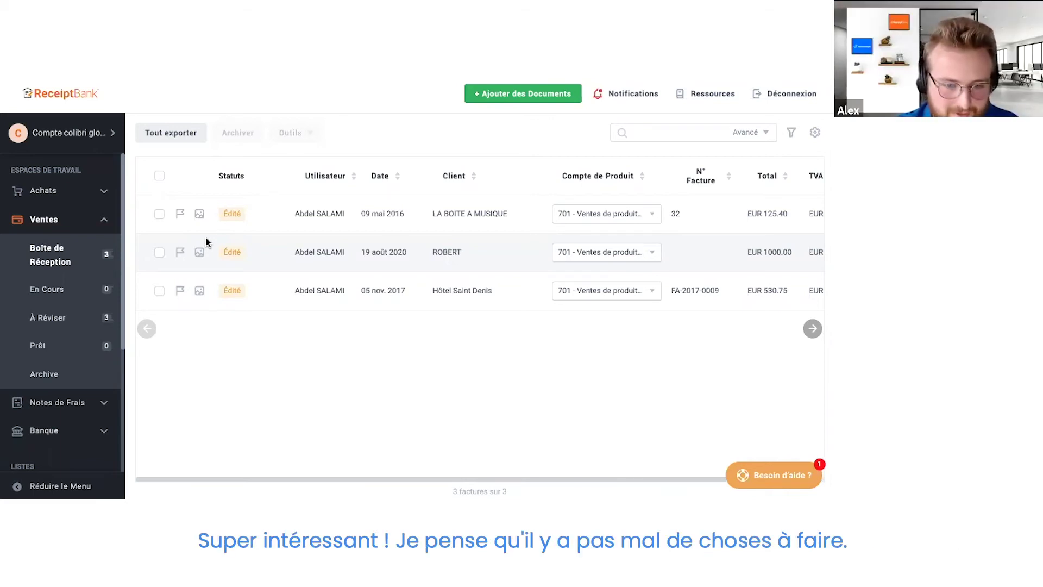
pyautogui.click(27, 199)
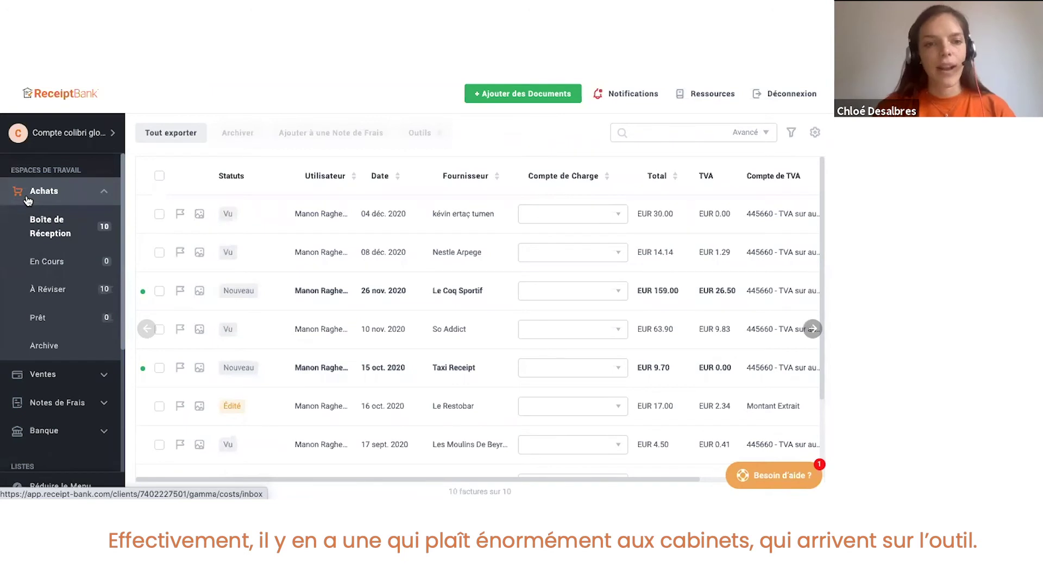
# Expand the client's complete set of lists and look over the available account, TVA, analytic and payment lists
pyautogui.scroll(-3, 42, 294)
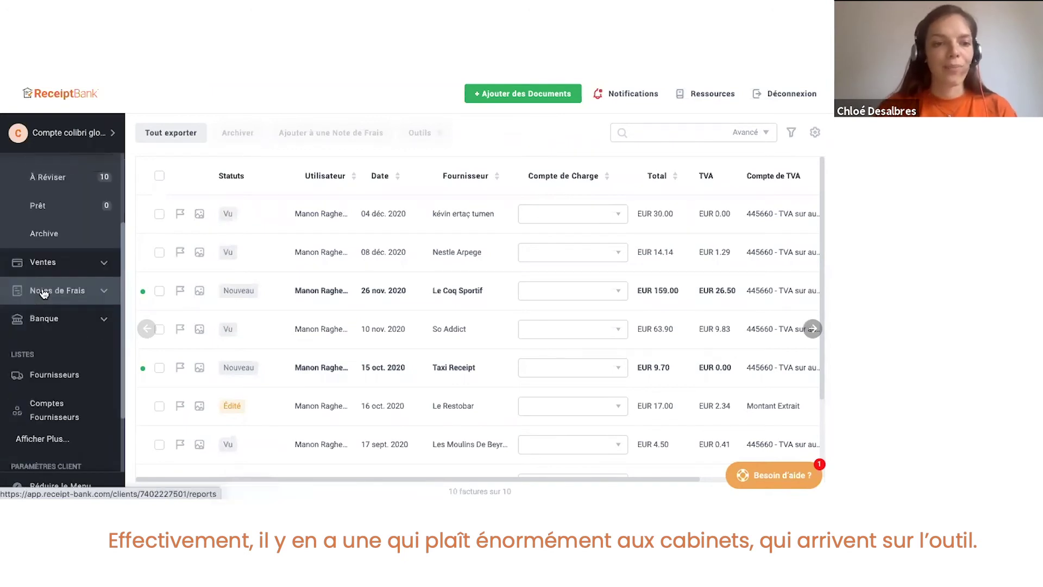
pyautogui.scroll(-1, 44, 294)
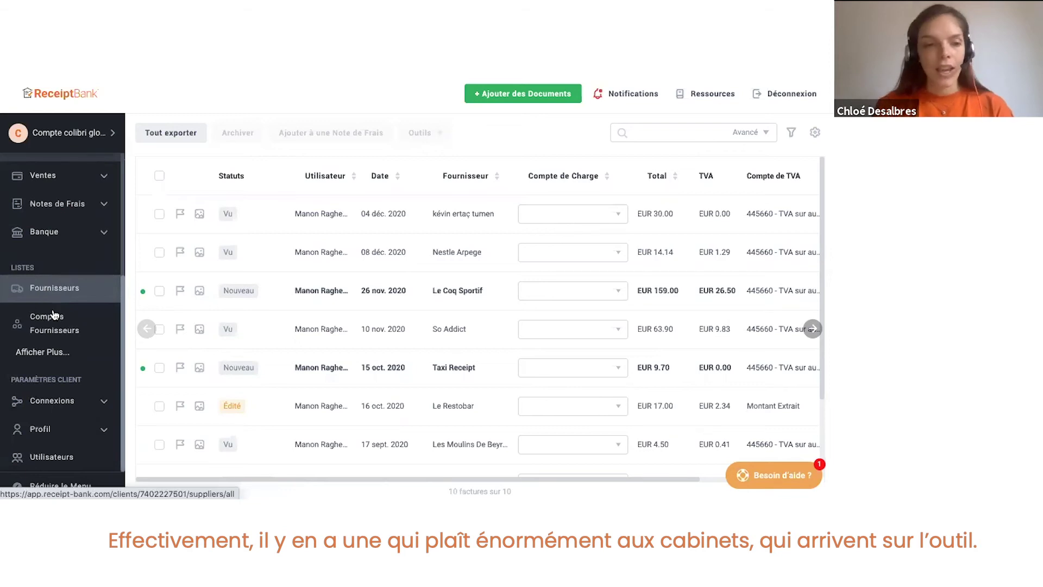
pyautogui.click(60, 352)
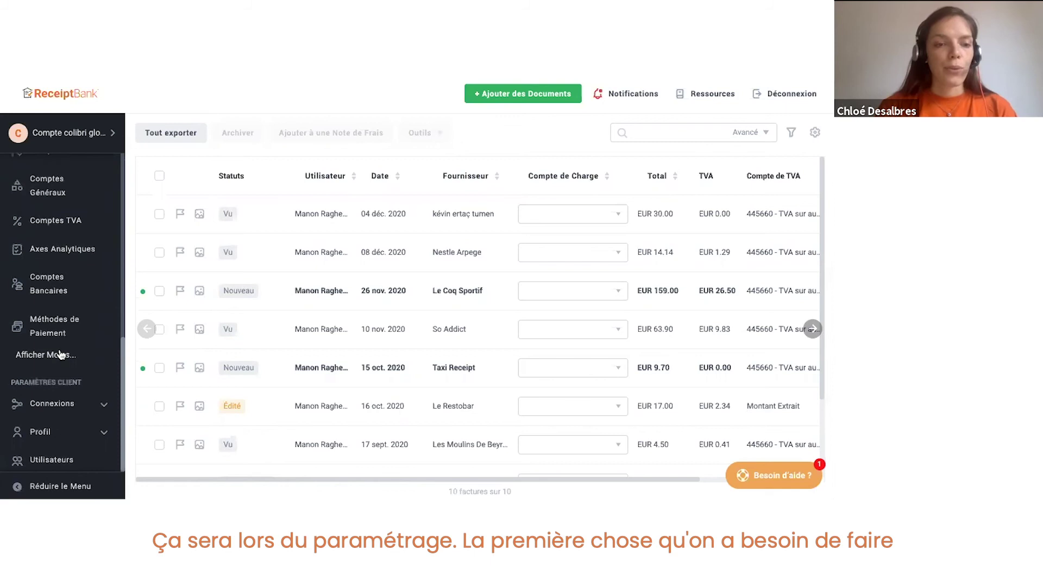
pyautogui.scroll(2, 61, 356)
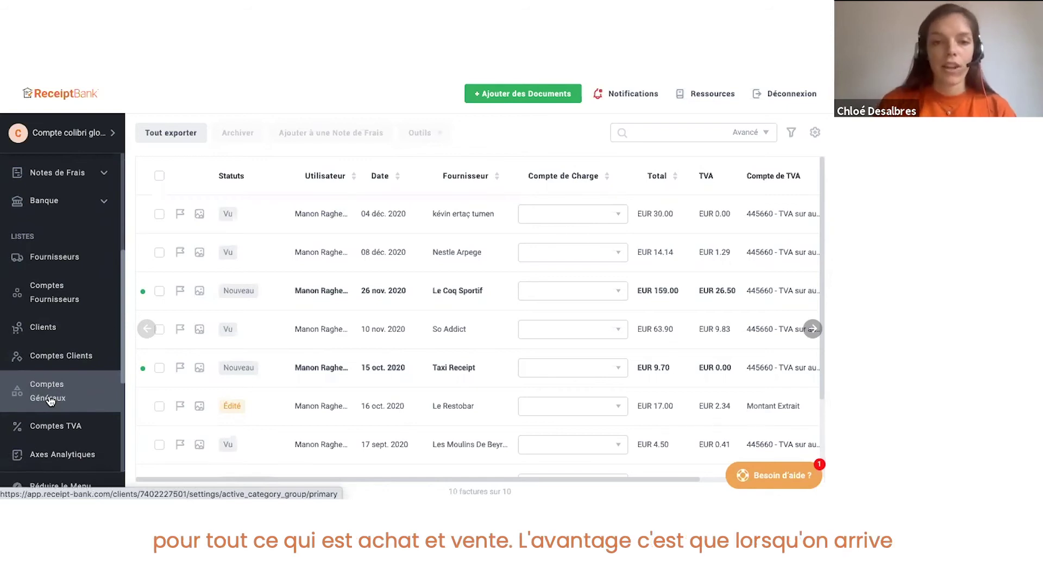
# Open the Fournisseurs list, dismiss the new feature notice, and view the CSV import format without importing a file
pyautogui.click(59, 264)
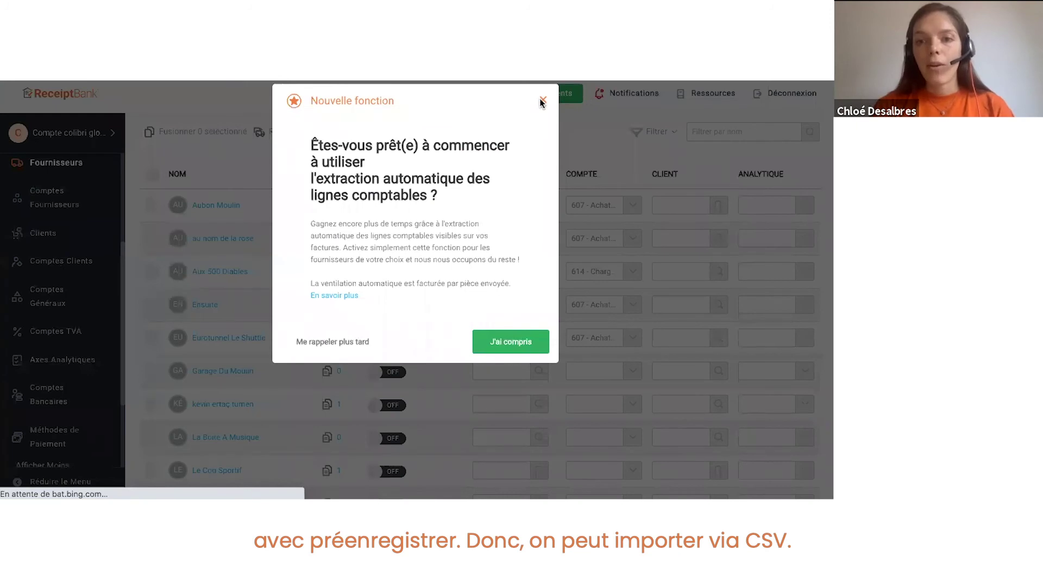
pyautogui.click(543, 100)
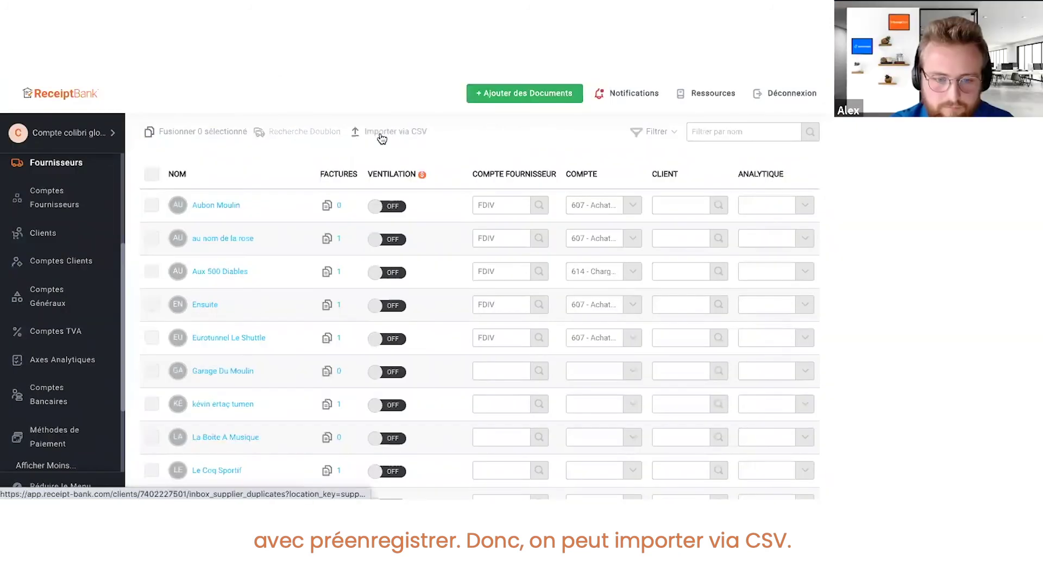
pyautogui.click(386, 132)
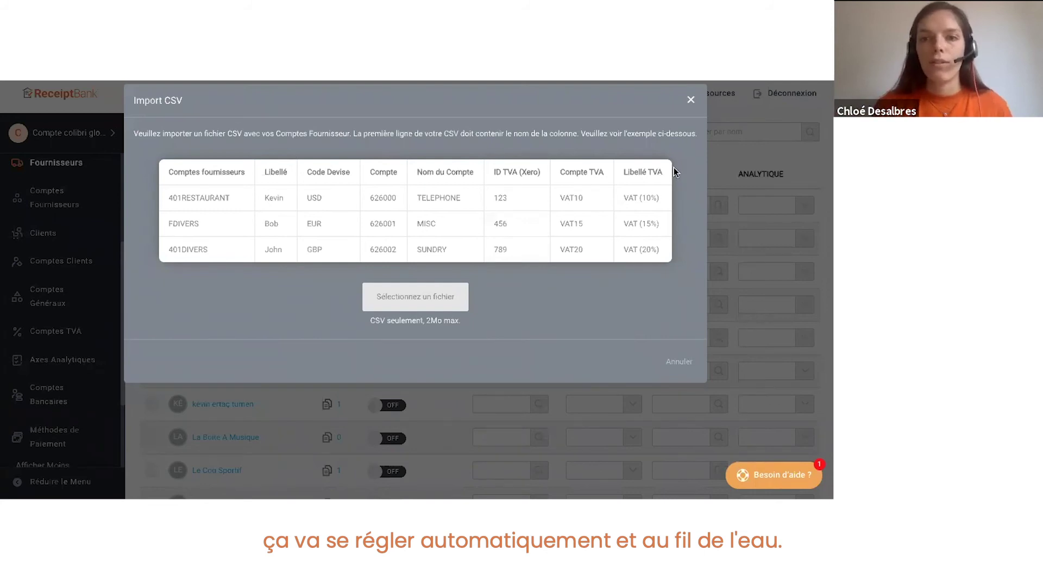
pyautogui.click(692, 101)
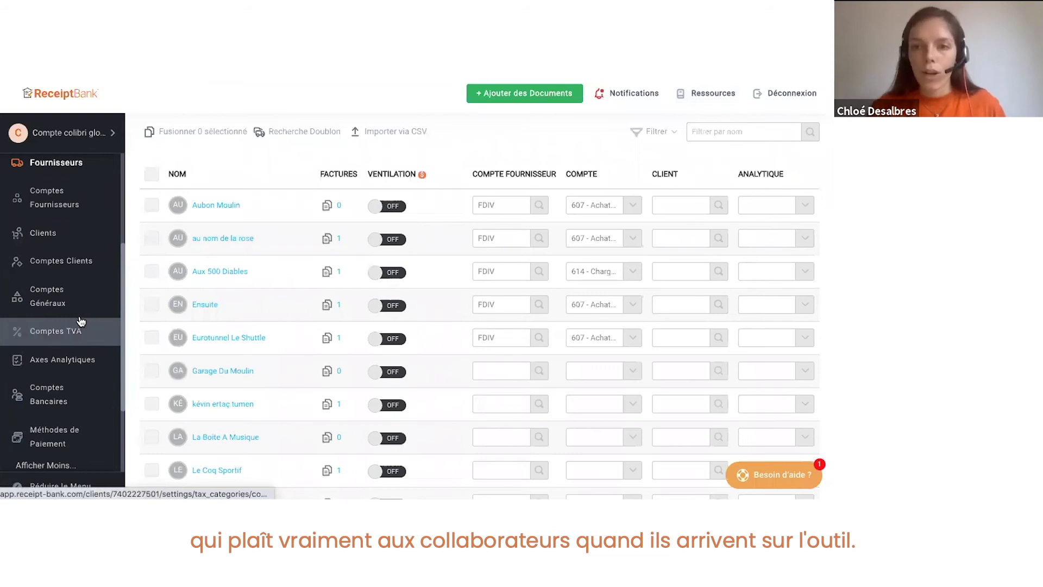
# View the client's purchase connectors, including Dropbox and Qonto, without connecting any, and return to the purchase inbox
pyautogui.scroll(5, 78, 323)
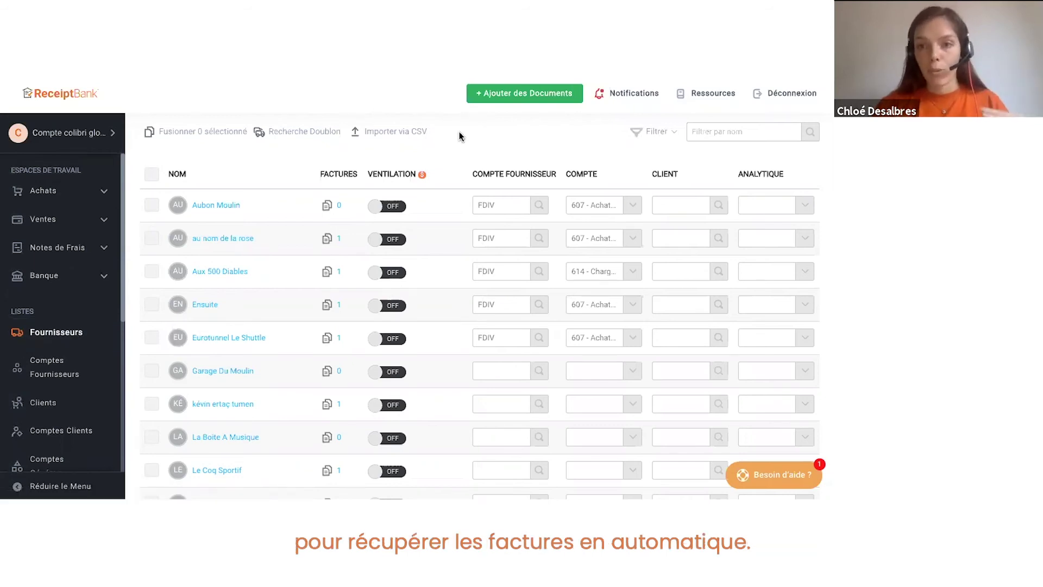
pyautogui.scroll(-5, 17, 282)
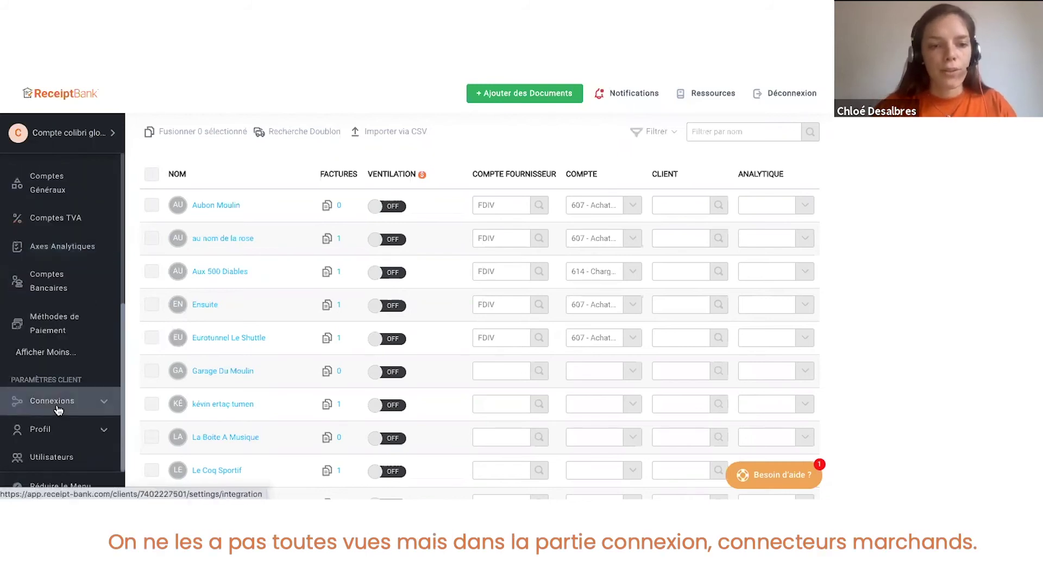
pyautogui.click(58, 406)
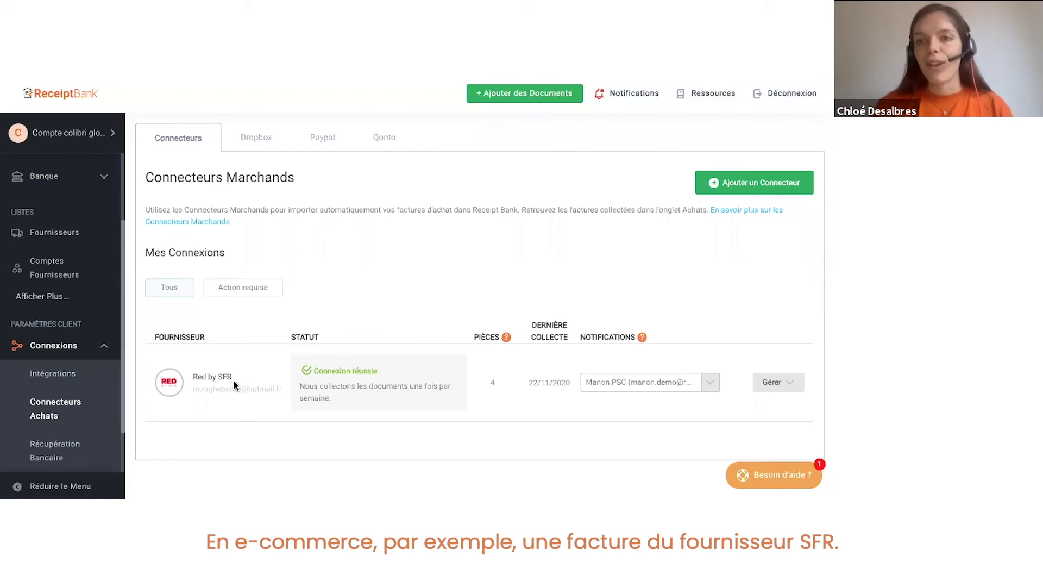
pyautogui.click(259, 143)
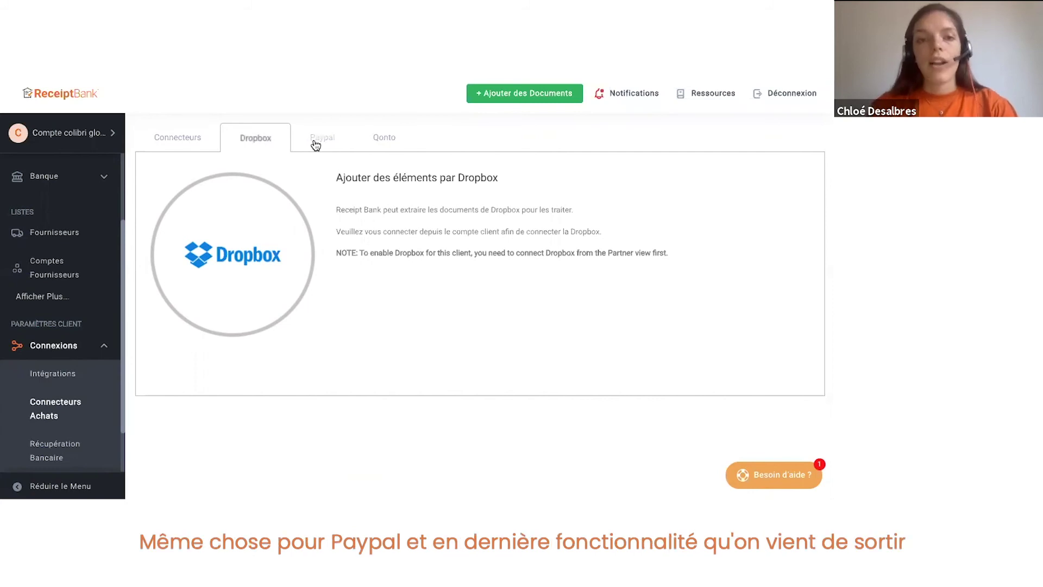
pyautogui.click(382, 143)
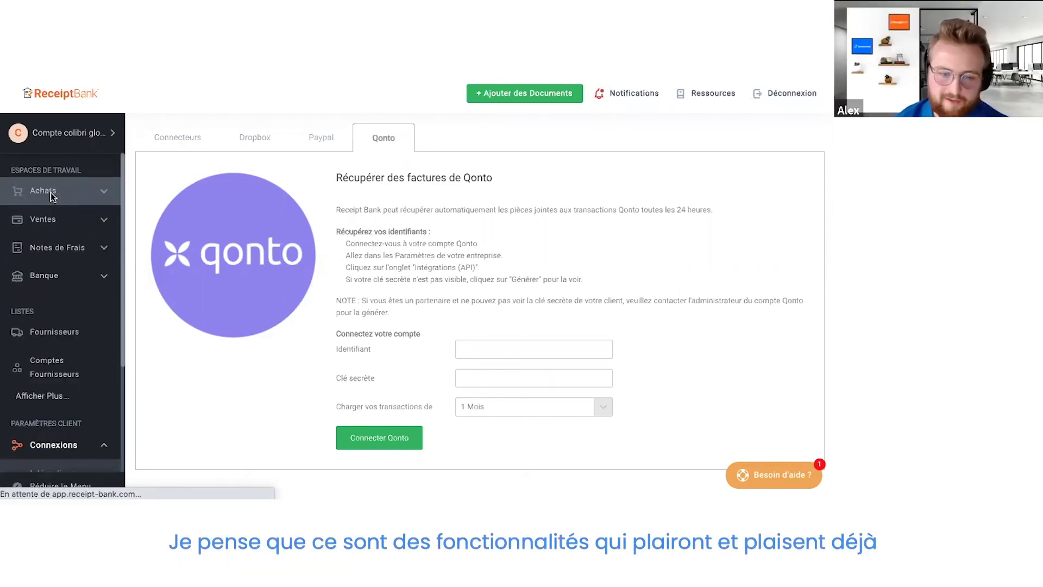
pyautogui.click(52, 194)
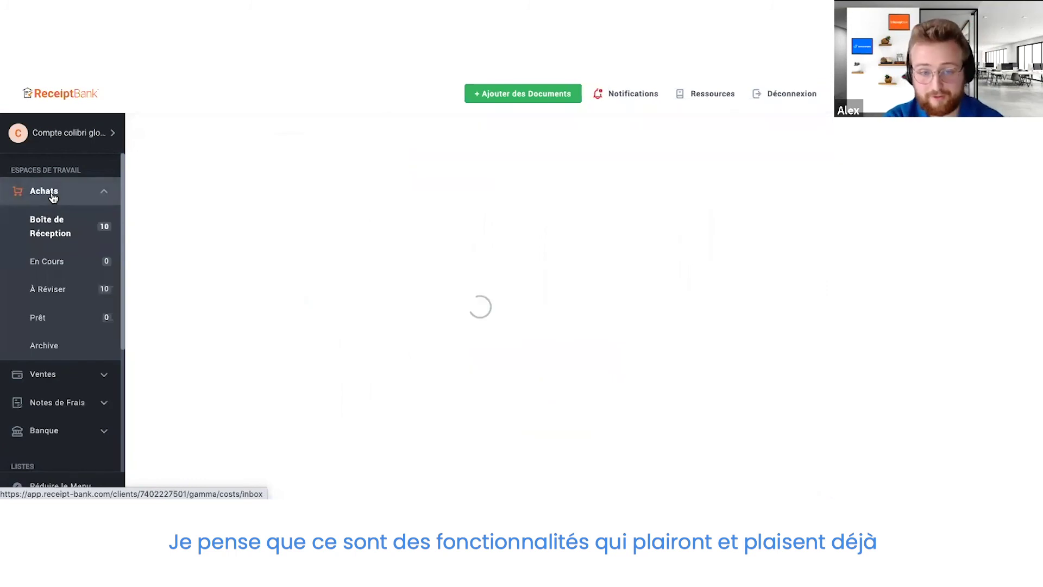